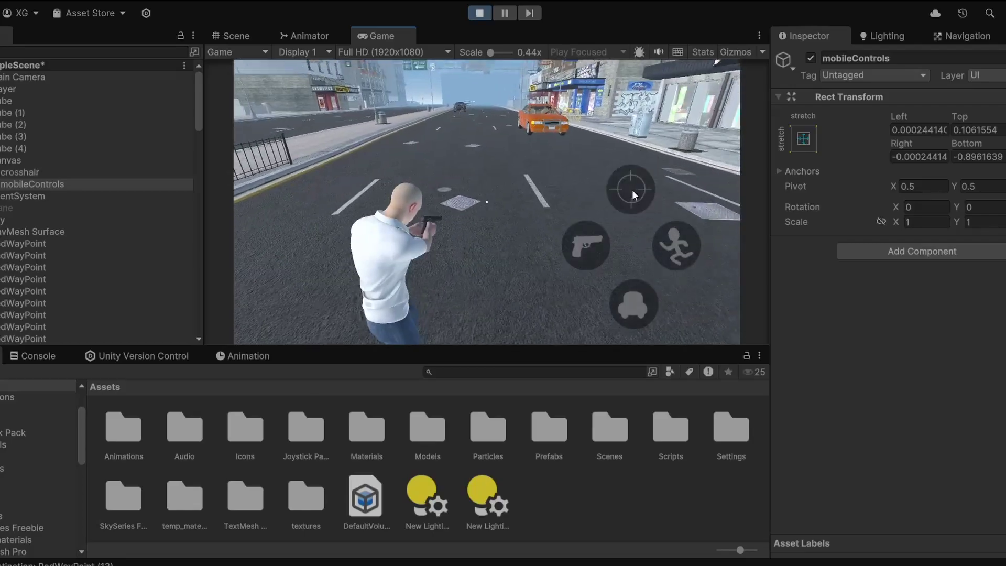
# - Walk the character down the street, across the intersection, away from the red car and along the sidewalk
pyautogui.moveTo(632, 189); pyautogui.dragTo(661, 127)
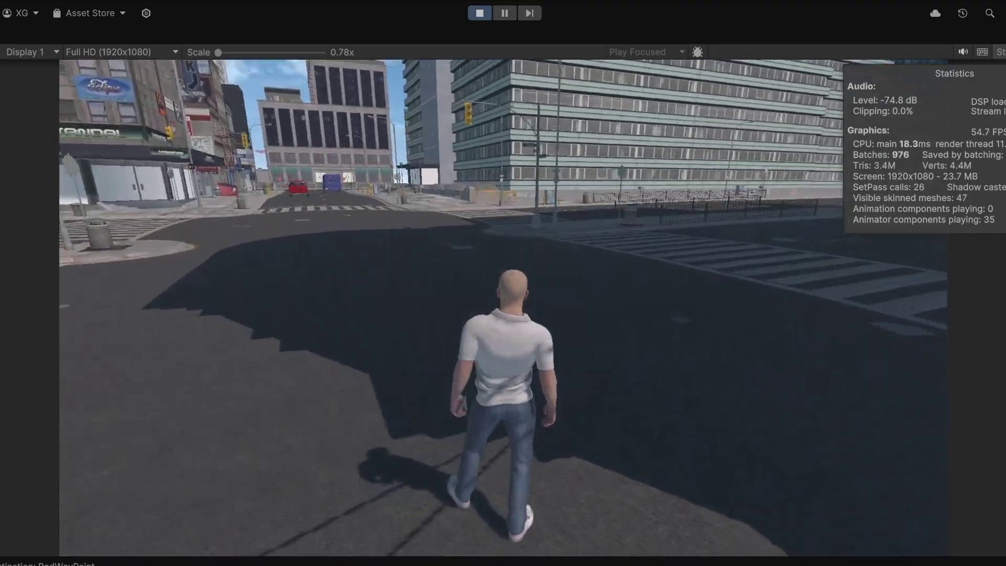
pyautogui.press('w')
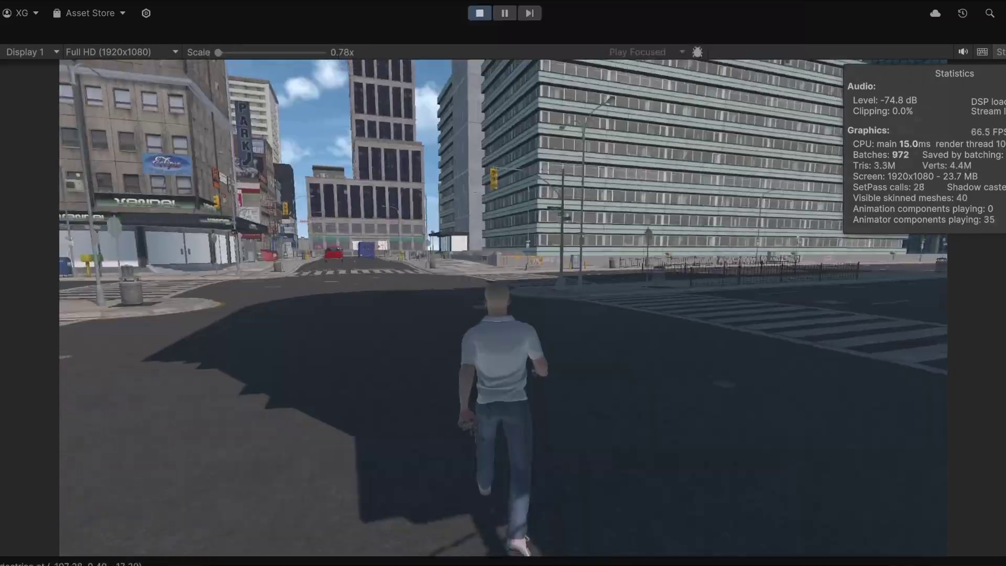
pyautogui.press('w')
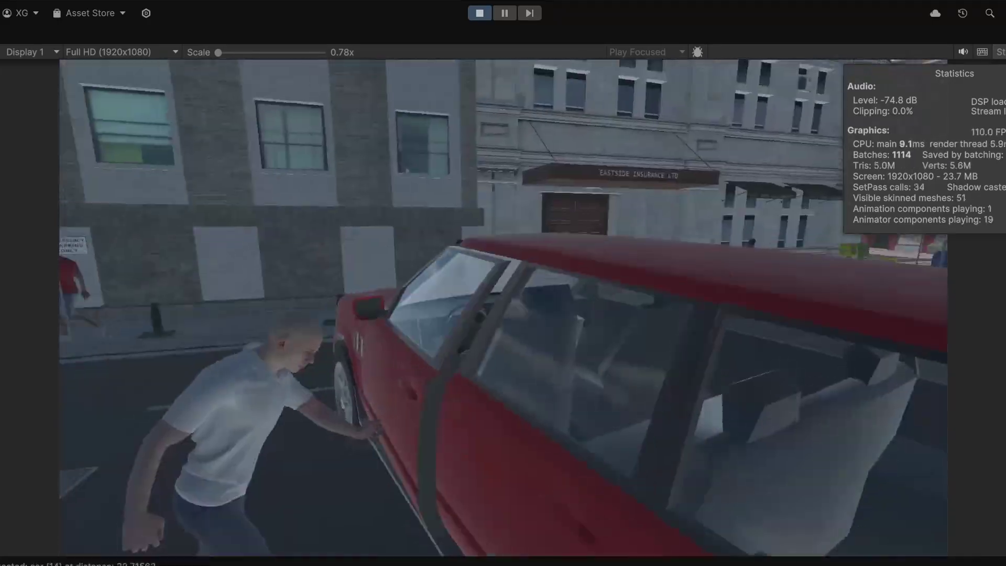
pyautogui.press('w')
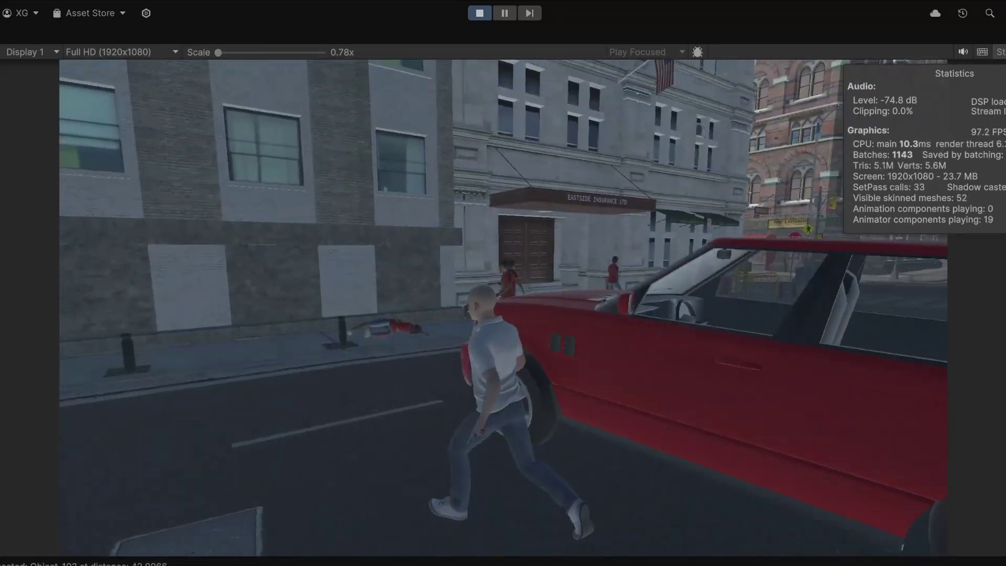
pyautogui.press('w')
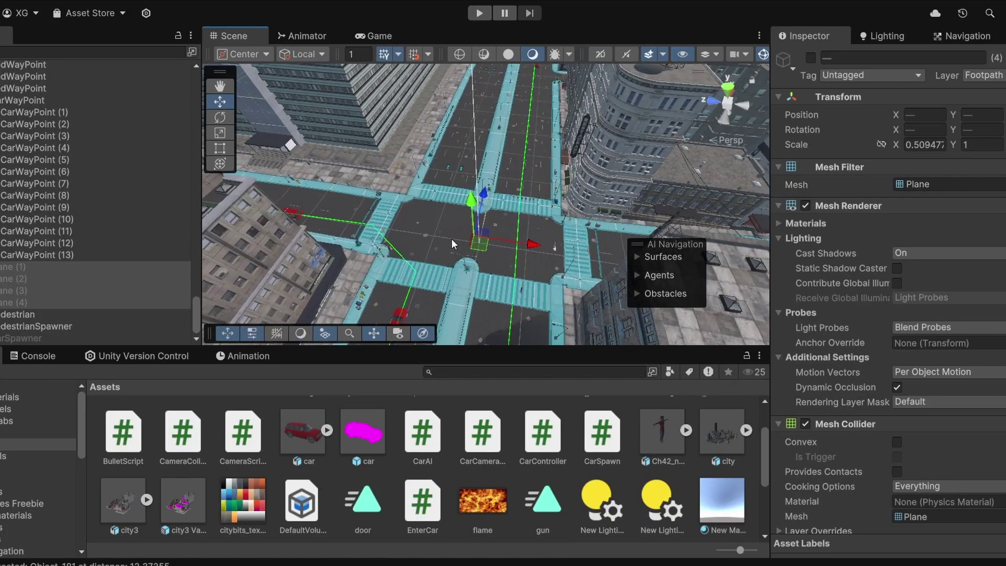
# - Get the character into the red car and drive it down the street, steering left past another car
pyautogui.keyDown('alt'); pyautogui.moveTo(451, 238); pyautogui.dragTo(571, 142); pyautogui.keyUp('alt')
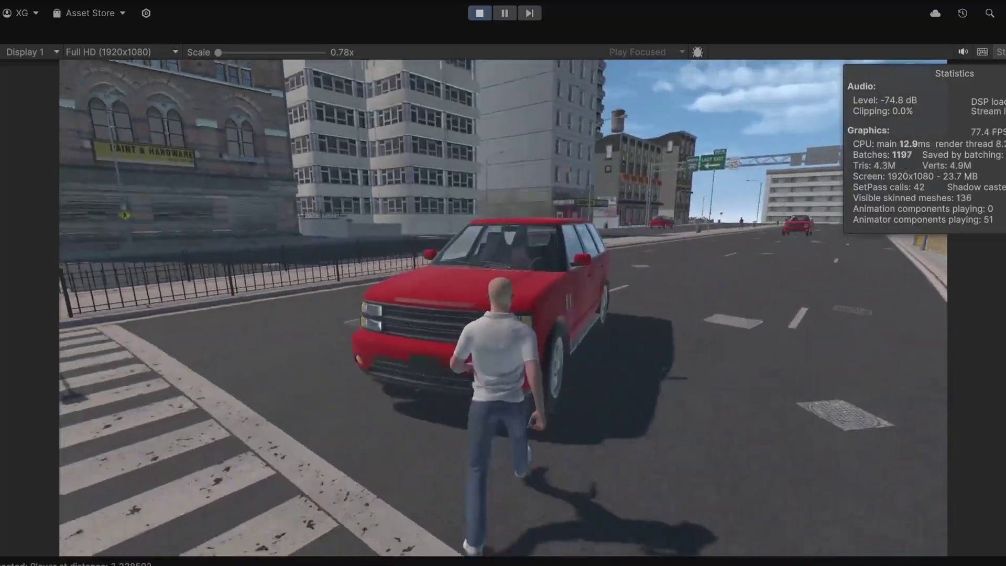
pyautogui.press('f')
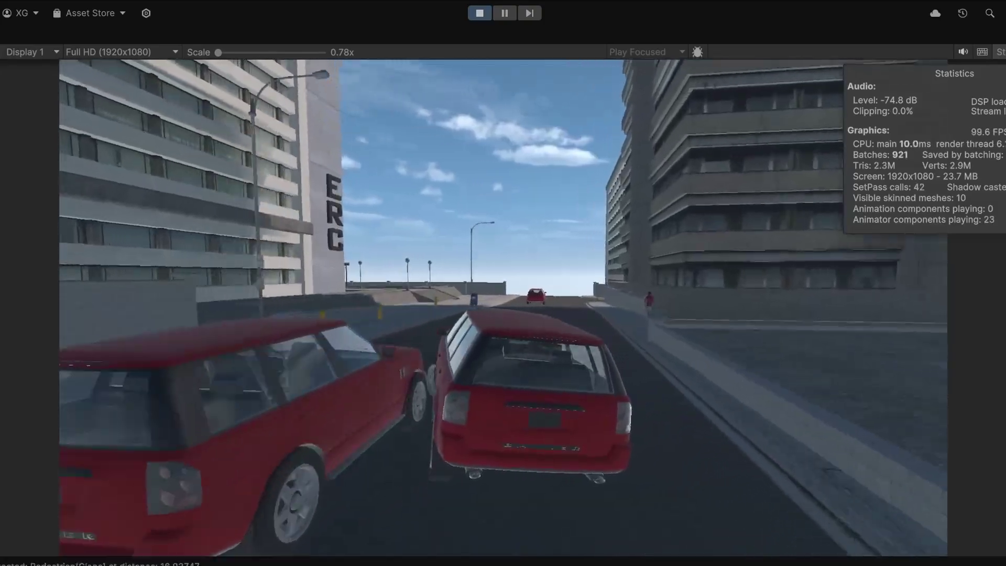
pyautogui.press('w')
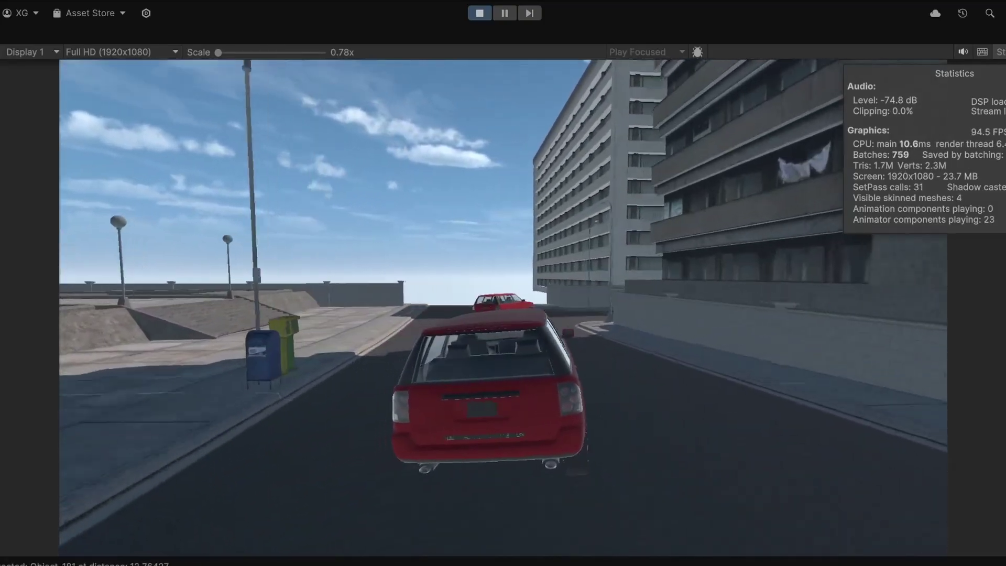
pyautogui.press('a')
pyautogui.press('w')
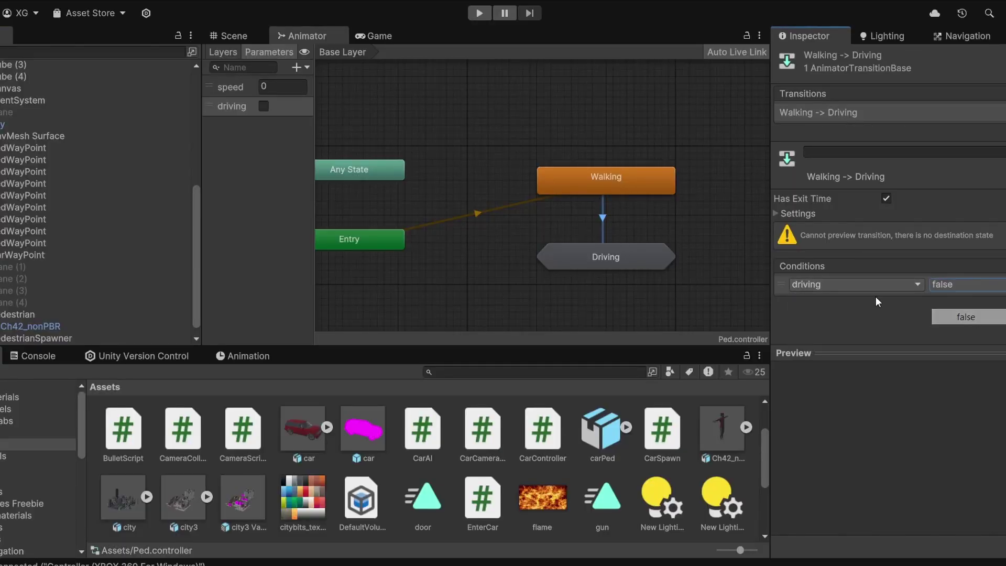
# - Set up the Driving state from its context menu, then bring up the PedestrianSpawner script
pyautogui.rightClick(602, 257)
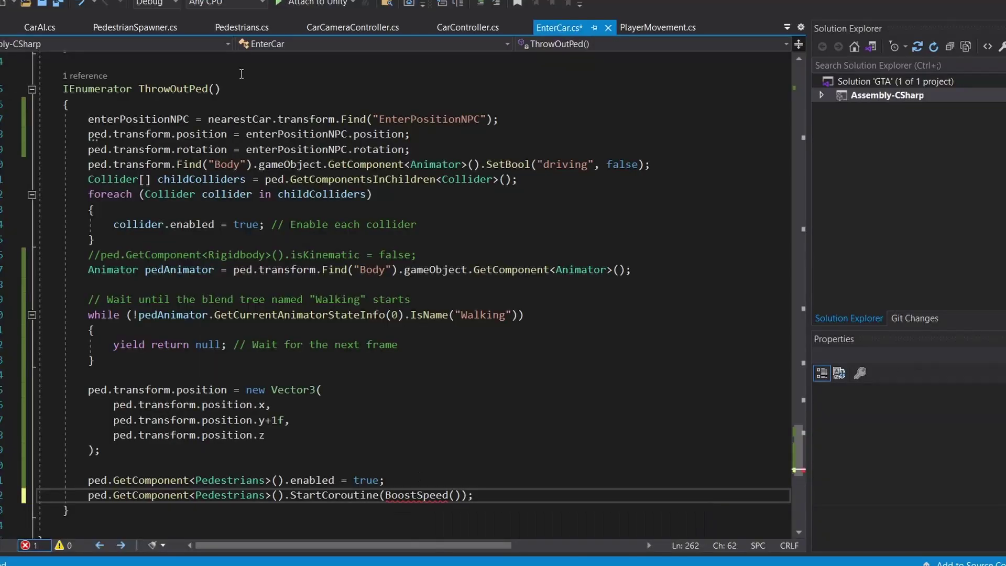
pyautogui.click(152, 29)
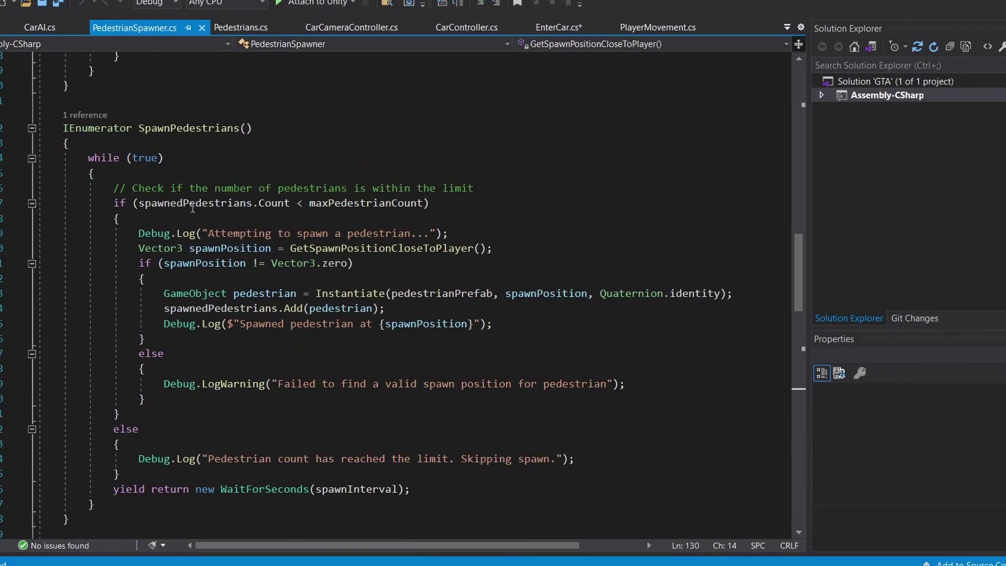
# - Review the Pedestrians script and preview the character's animation clip from a frontal view
pyautogui.scroll(6, 184, 217)
pyautogui.scroll(3, 185, 216)
pyautogui.click(240, 27)
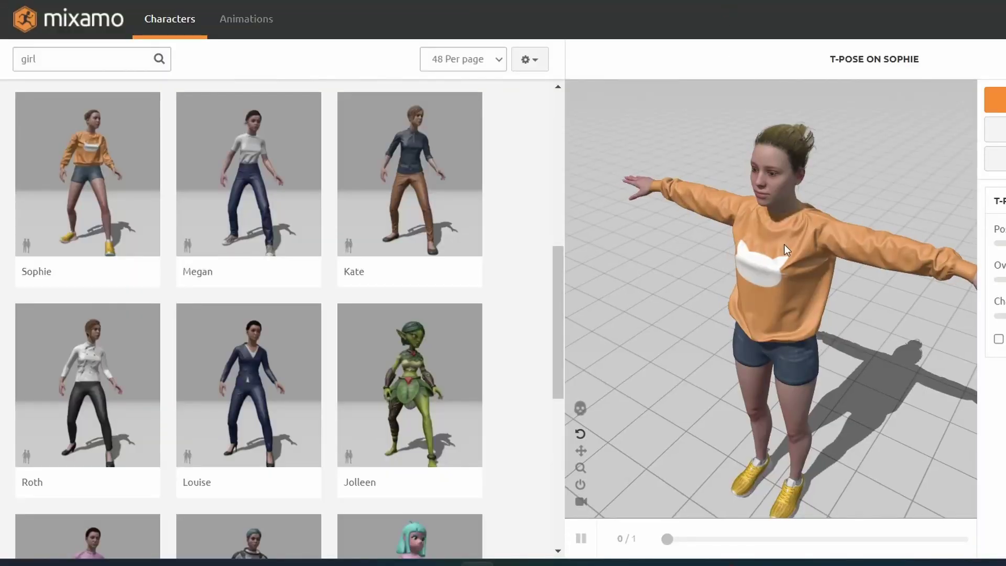
pyautogui.moveTo(783, 244); pyautogui.dragTo(828, 221)
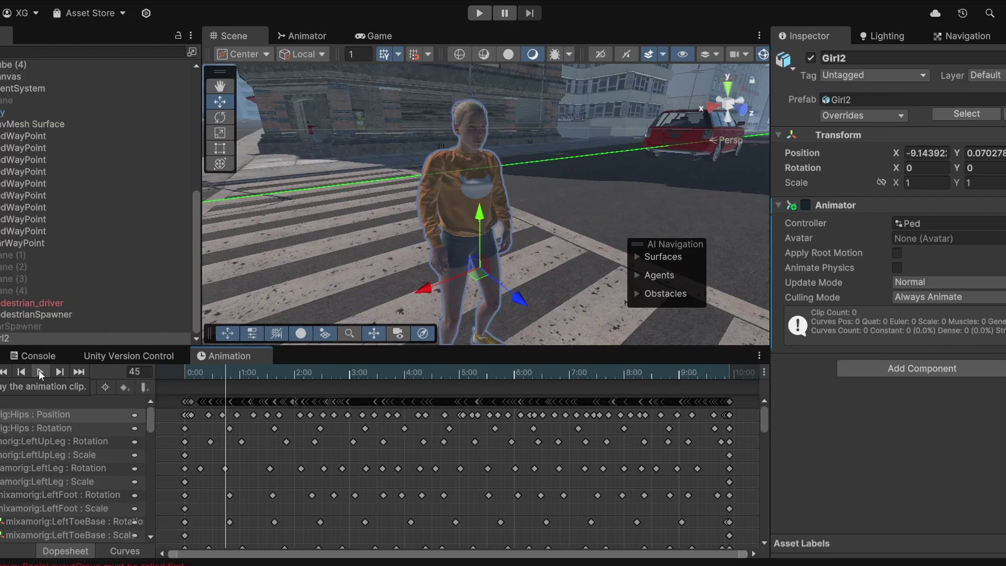
pyautogui.click(40, 371)
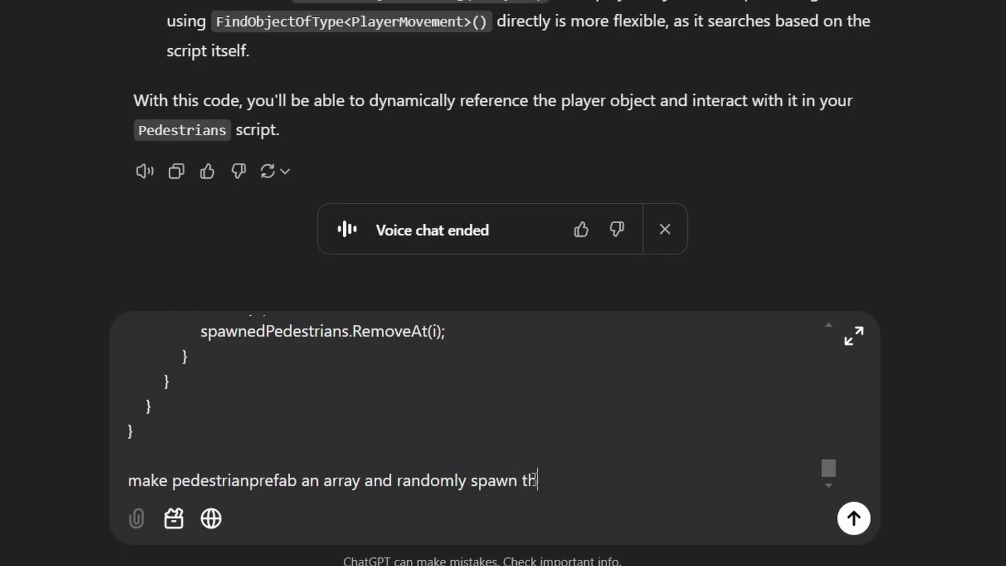
# - Send ChatGPT the request to make pedestrianPrefab an array with random spawning
pyautogui.click(852, 520)
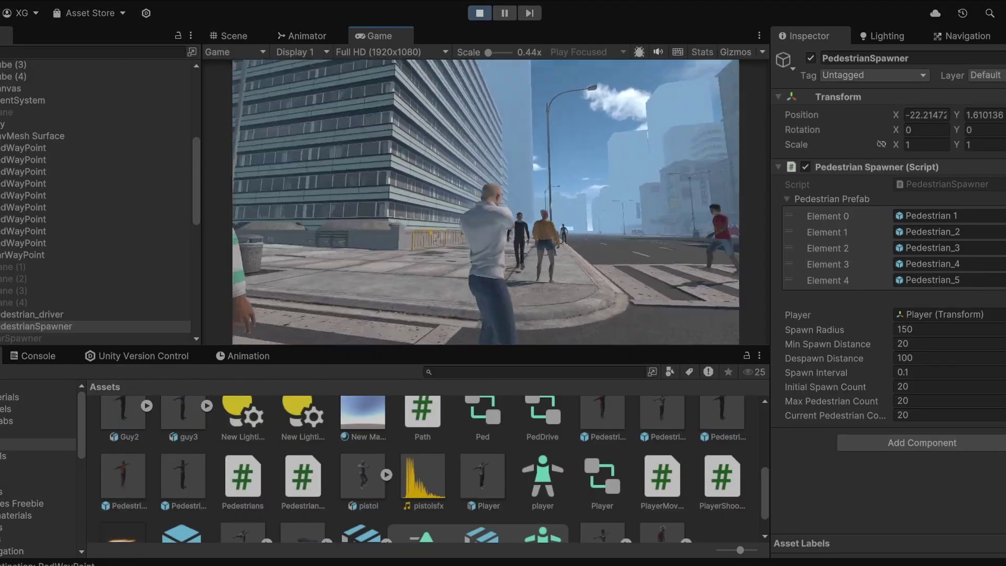
# - Walk the player across the crosswalk toward the building to see the varied pedestrians
pyautogui.press('w')
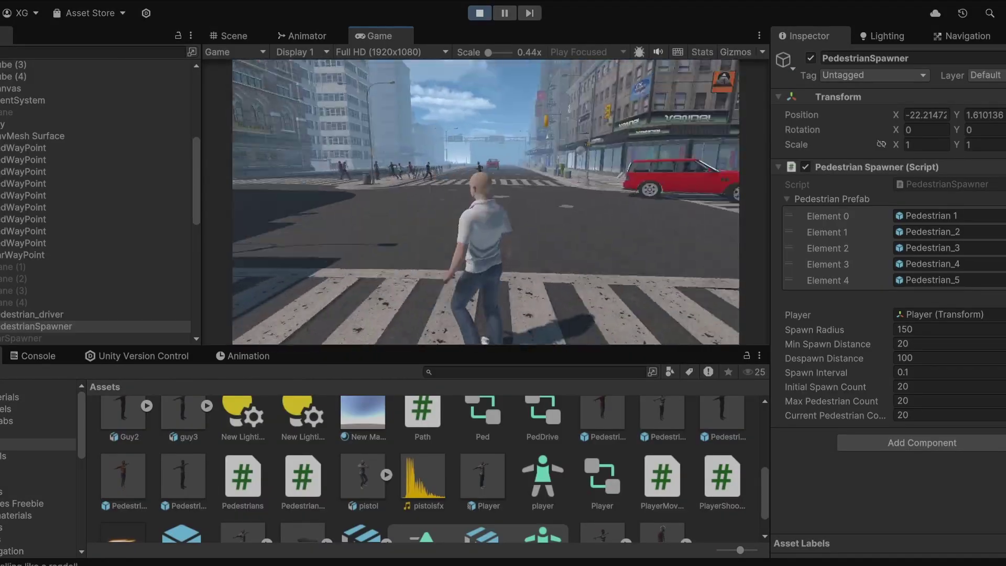
pyautogui.press('w')
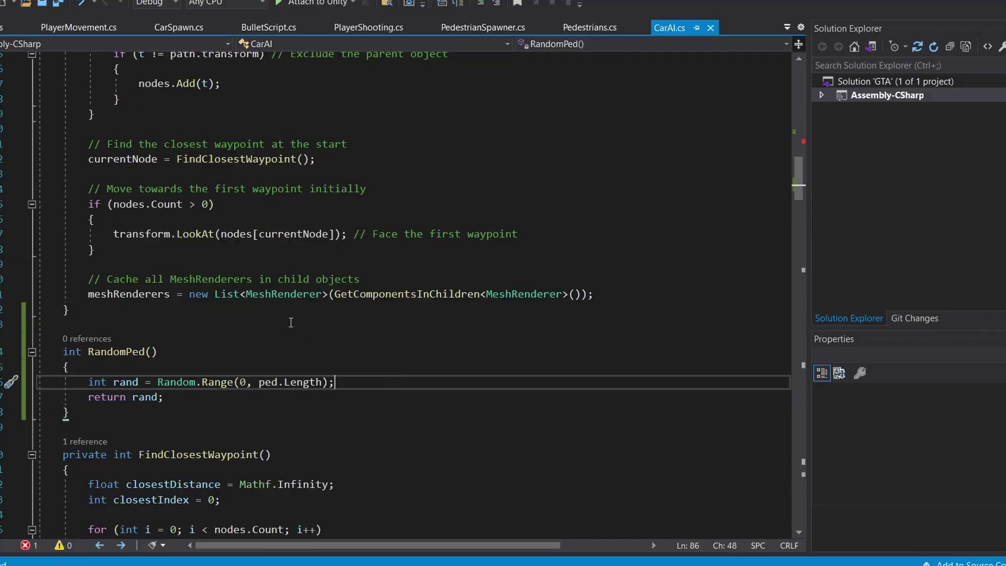
# - Make the driver spawn use ped[RandomPed()] and test it by entering the red car
pyautogui.scroll(7, 291, 322)
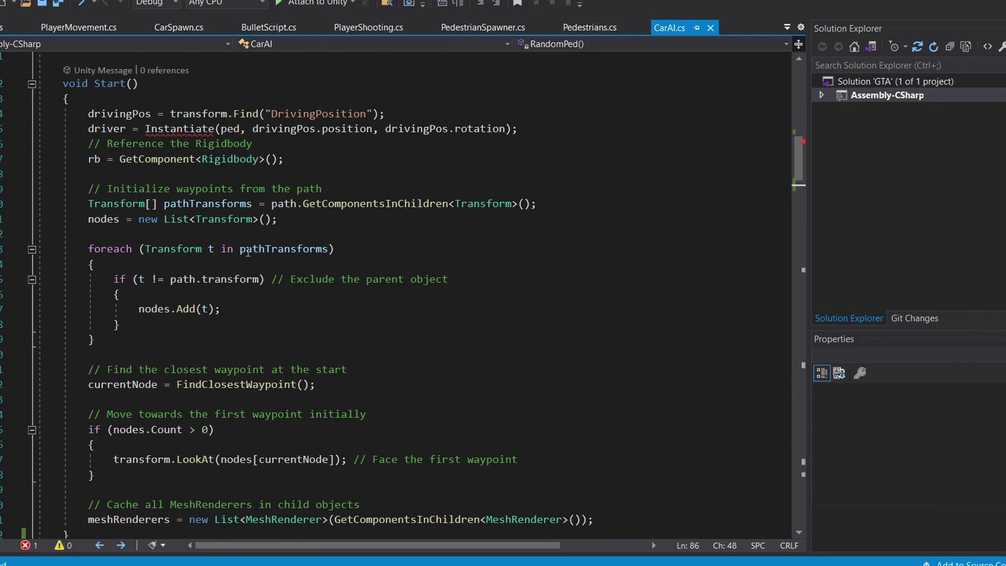
pyautogui.write('RandomPed(')
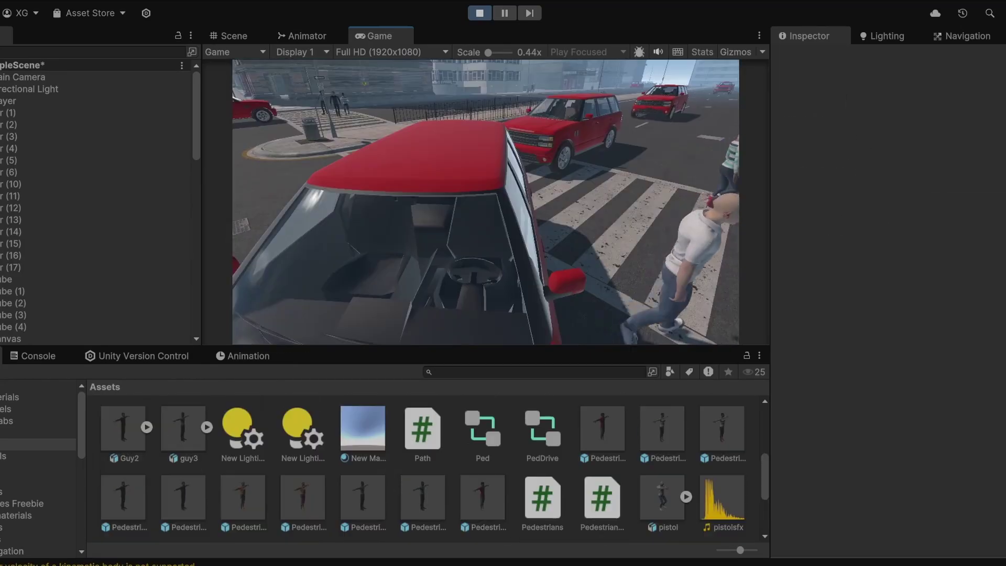
pyautogui.press('f')
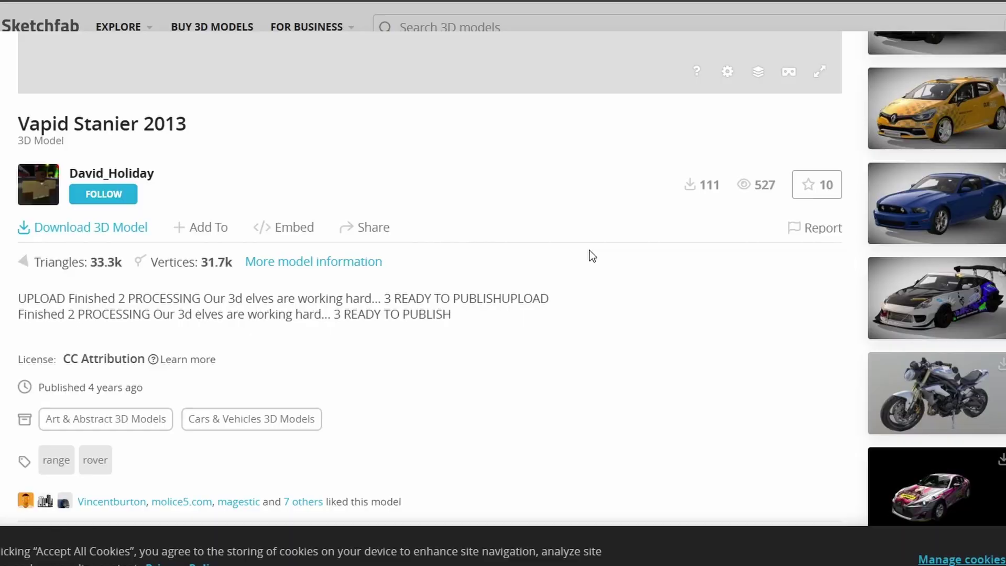
# - Orbit the downloaded Vapid Stanier car model around its driver's door and start editing the door mesh
pyautogui.scroll(7, 589, 252)
pyautogui.moveTo(439, 205)
pyautogui.mouseDown()
pyautogui.moveTo(505, 231)
pyautogui.moveTo(503, 209)
pyautogui.mouseUp()
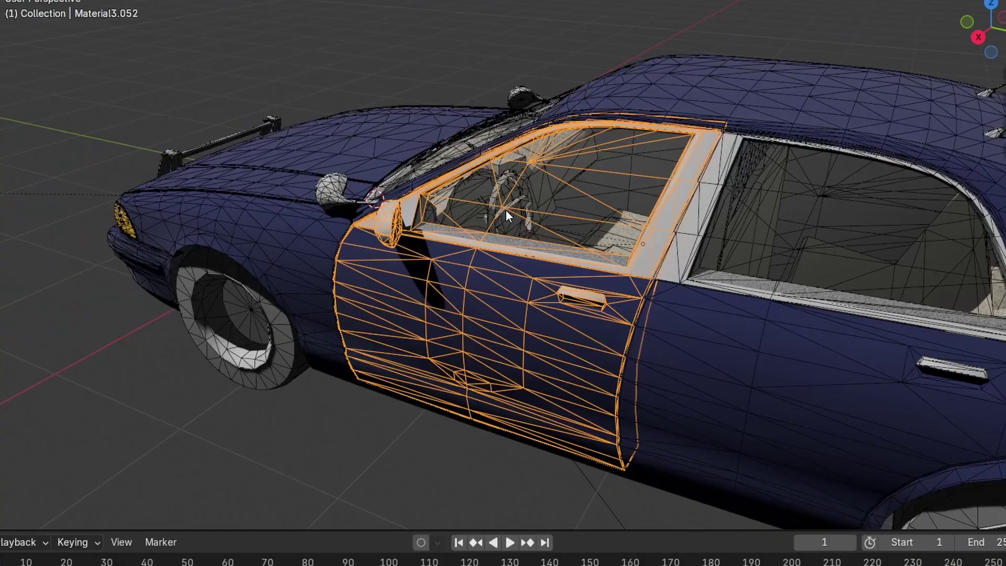
pyautogui.moveTo(505, 214); pyautogui.dragTo(686, 209, button='middle')
pyautogui.press('Tab')
# - Swing the door open around Z and back, then shrink the wheel collider radius to 0.41
pyautogui.press('r')
pyautogui.press('z')
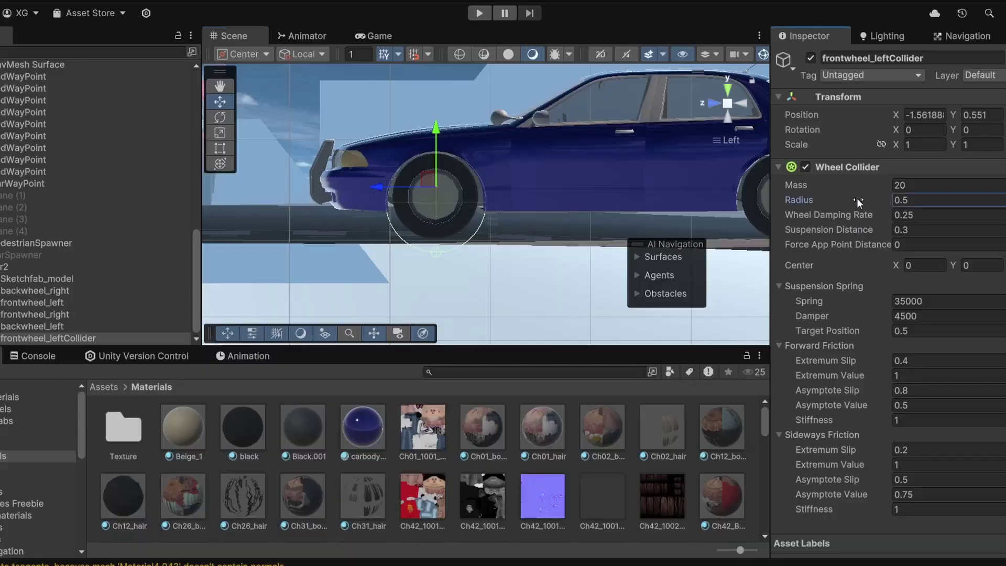
pyautogui.moveTo(856, 198); pyautogui.dragTo(851, 199)
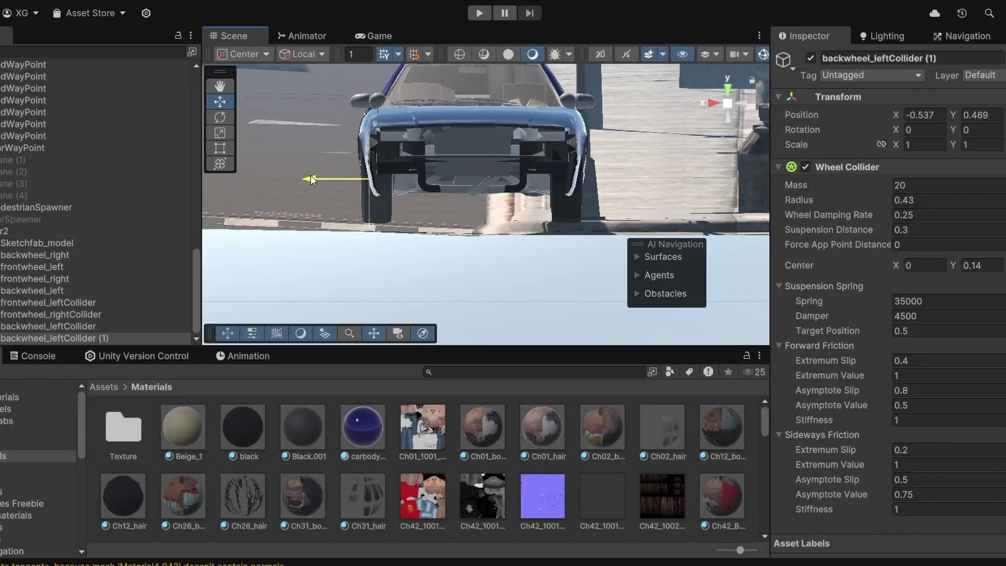
# - Nudge the rear wheel collider along X and rename the duplicated backwheel_leftCollider (1)
pyautogui.moveTo(310, 175); pyautogui.dragTo(309, 175)
pyautogui.click(52, 325)
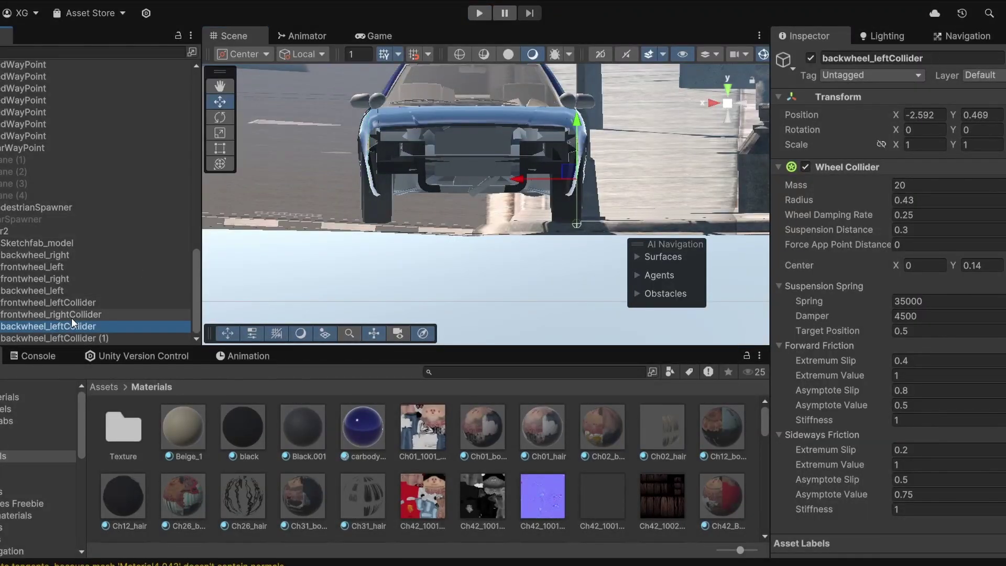
pyautogui.click(72, 315)
pyautogui.click(89, 337)
pyautogui.click(894, 59)
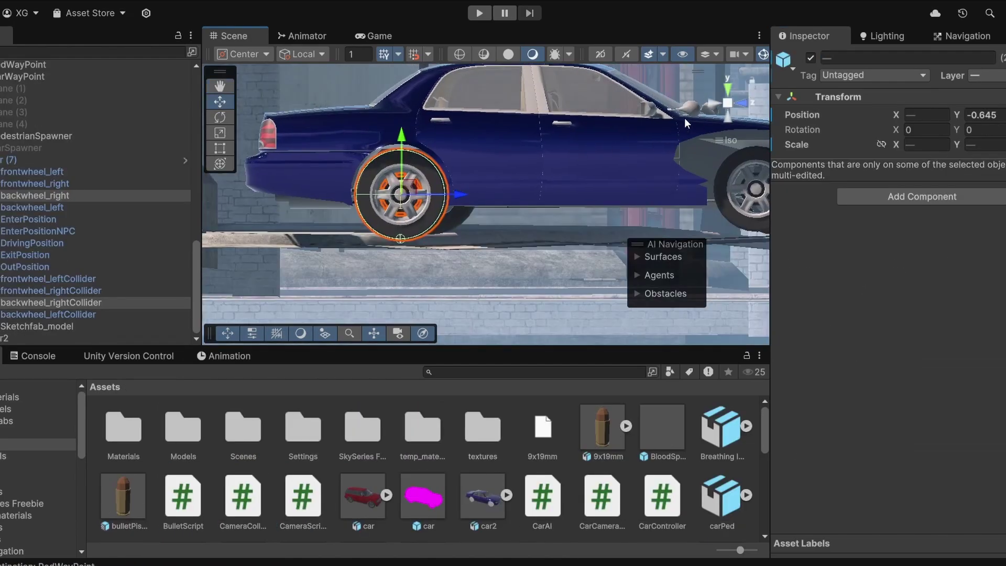
# - Preview the recorded door-opening animation
pyautogui.scroll(5, 683, 118)
pyautogui.scroll(-5, 709, 100)
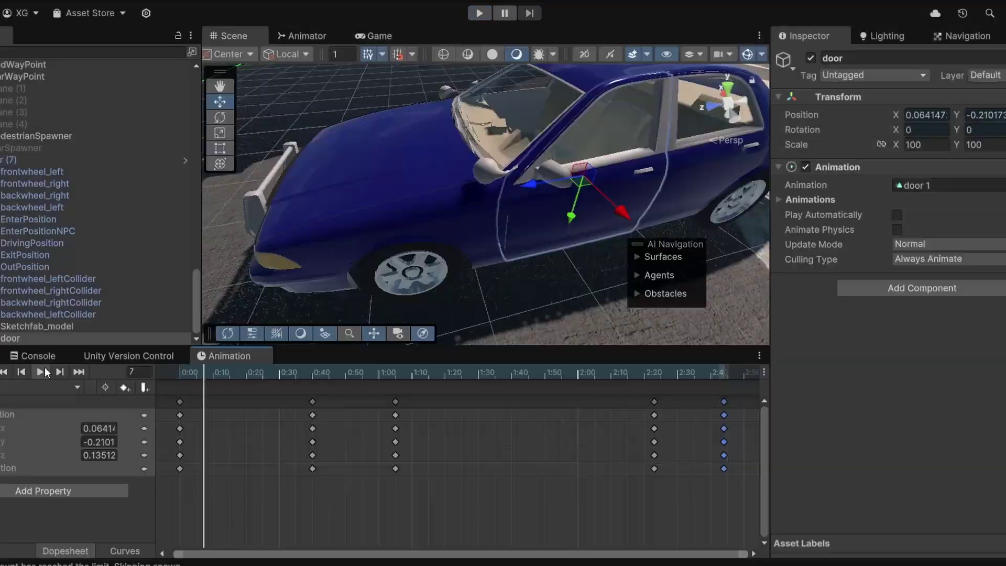
pyautogui.click(45, 367)
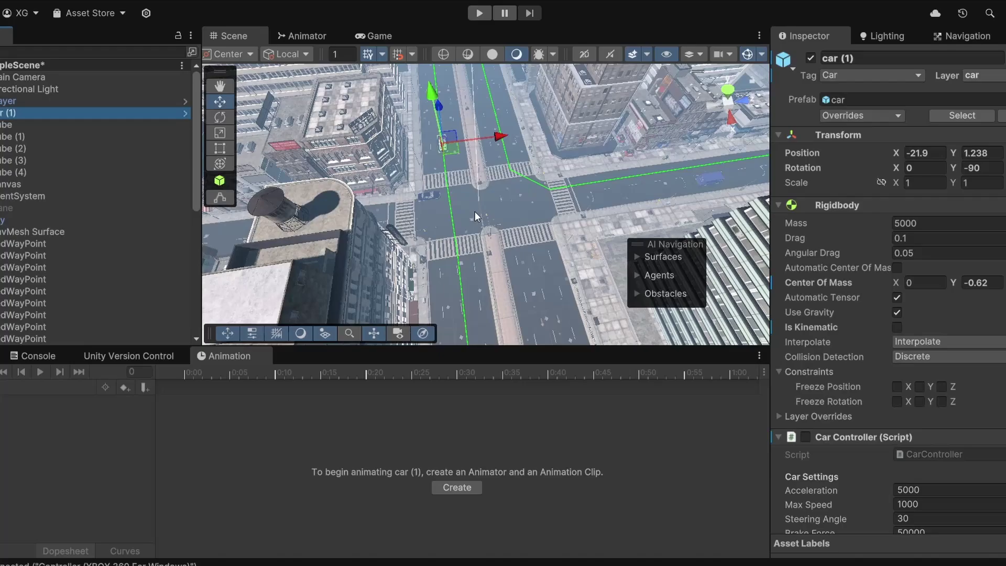
# - Stop the test run of the game with Ctrl+P
pyautogui.scroll(-3, 486, 217)
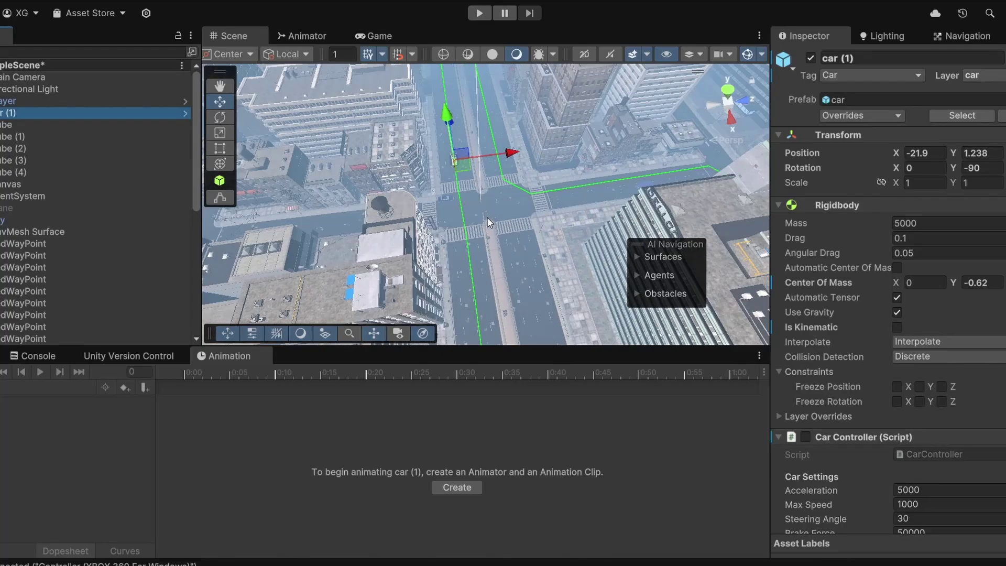
pyautogui.scroll(-5, 71, 234)
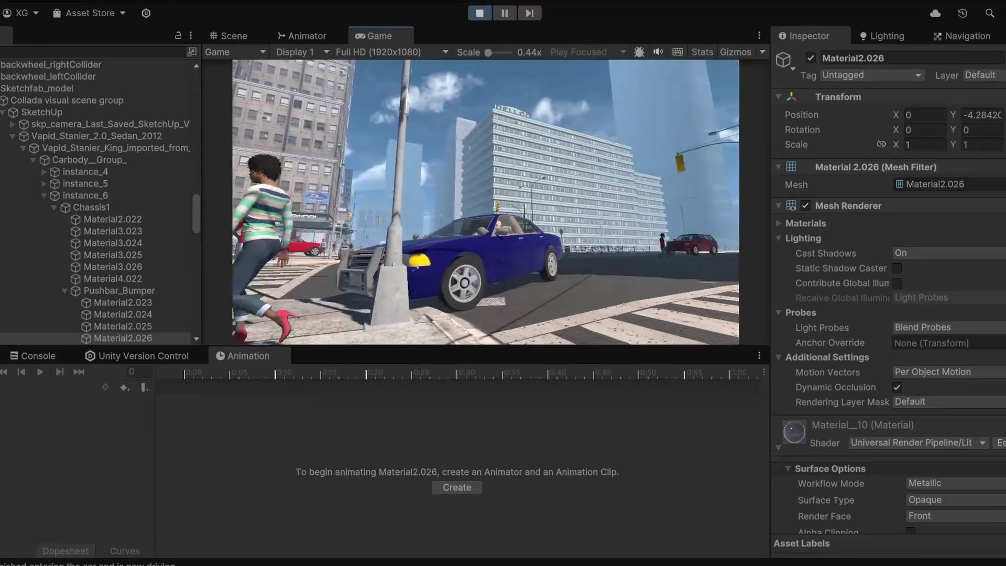
pyautogui.hotkey('ctrl', 'p')
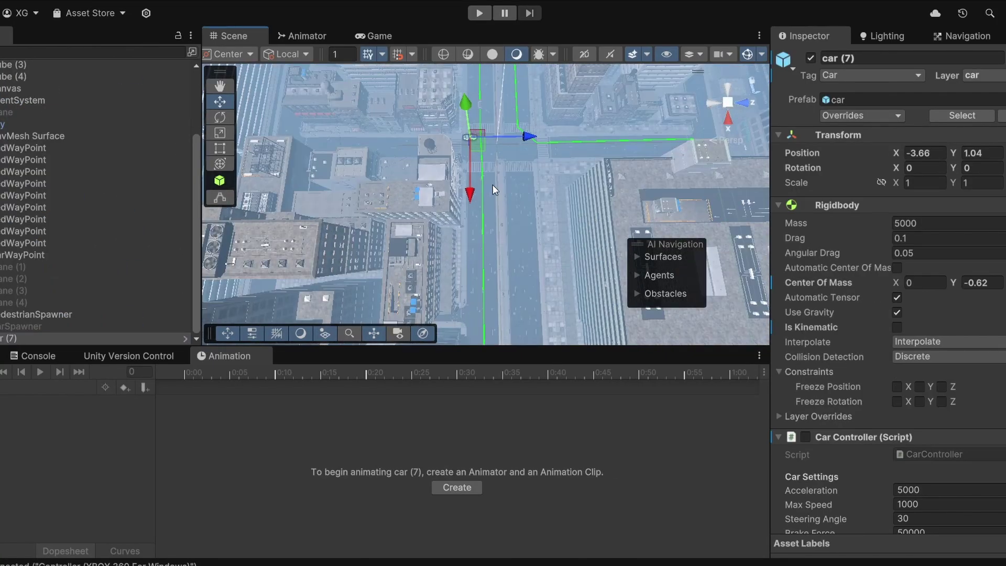
# - Switch the scene to Top view and turn off Fog in the Lighting settings
pyautogui.click(728, 92)
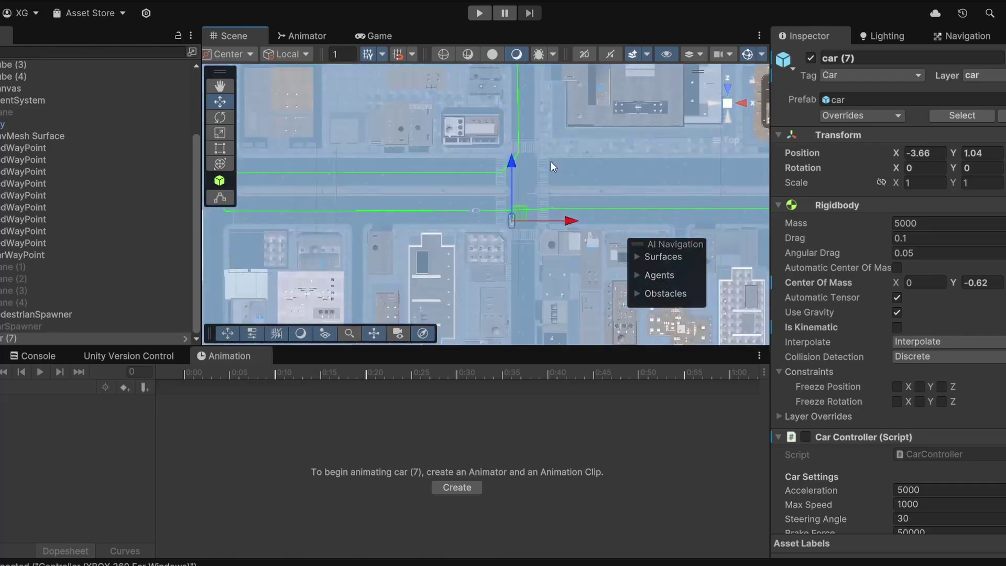
pyautogui.click(887, 35)
pyautogui.click(881, 339)
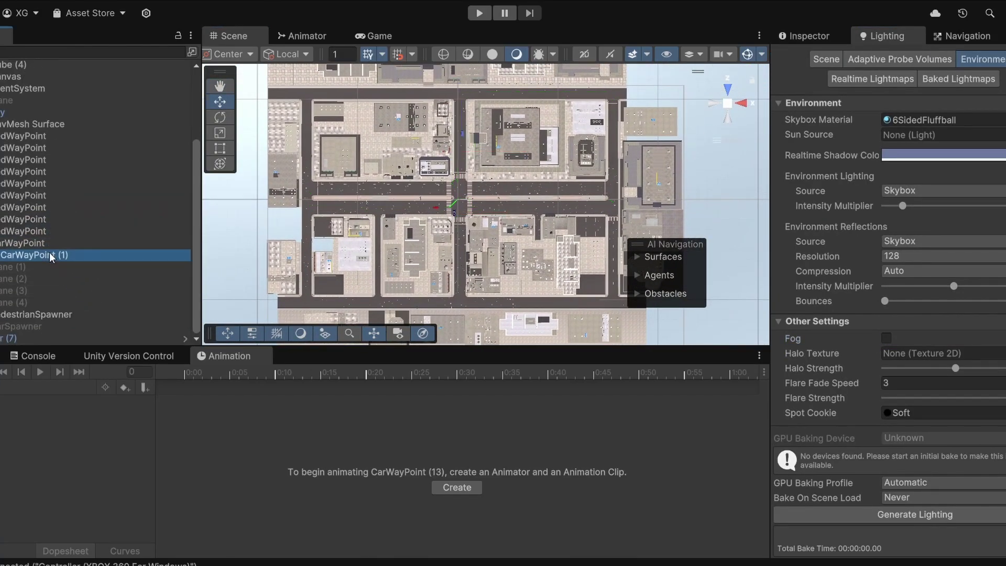
# - Step through the car waypoints from CarWayPoint (7) onward, then enter Play mode
pyautogui.doubleClick(50, 253)
pyautogui.press('Down')
pyautogui.press('Down')
pyautogui.press('Down')
pyautogui.press('Down')
pyautogui.press('Down')
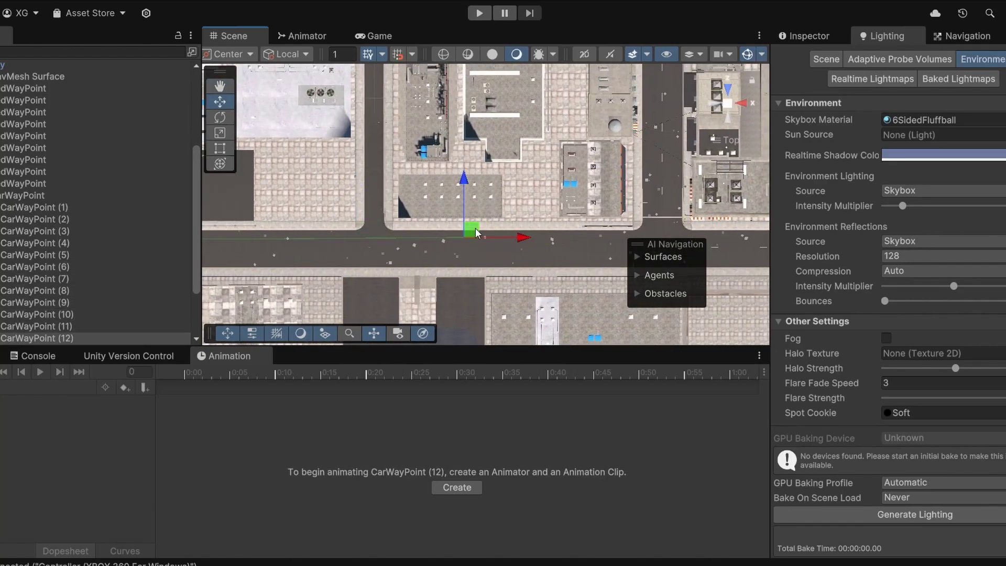
pyautogui.press('Down')
pyautogui.press('Down')
pyautogui.press('Down')
pyautogui.press('Down')
pyautogui.press('Down')
pyautogui.press('Down')
pyautogui.press('Down')
pyautogui.press('Down')
pyautogui.press('Down')
pyautogui.press('Down')
pyautogui.press('Down')
pyautogui.press('Down')
pyautogui.press('Down')
pyautogui.press('Down')
pyautogui.press('Down')
pyautogui.press('Down')
pyautogui.press('Down')
pyautogui.press('Down')
pyautogui.press('Down')
pyautogui.press('Down')
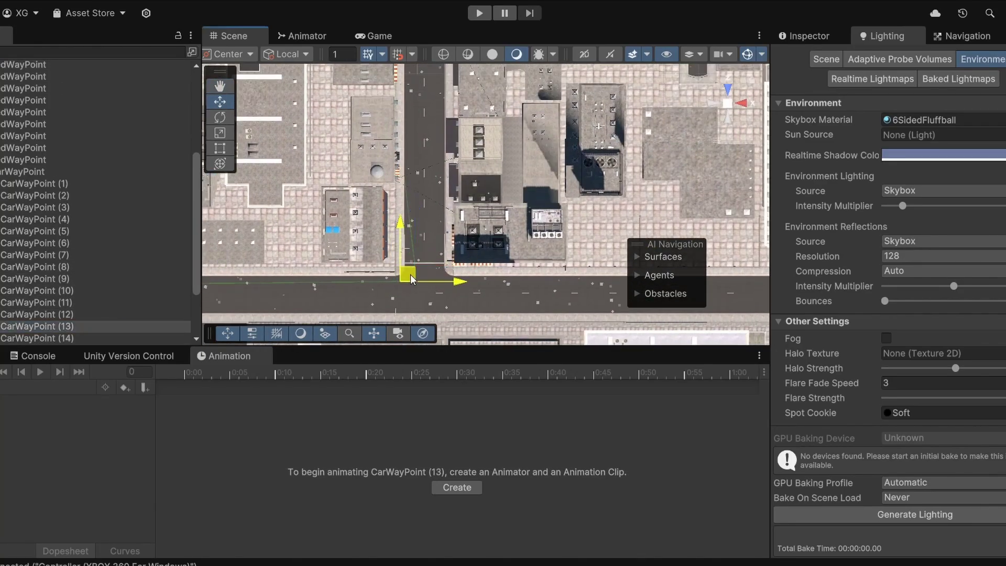
pyautogui.hotkey('ctrl', 'p')
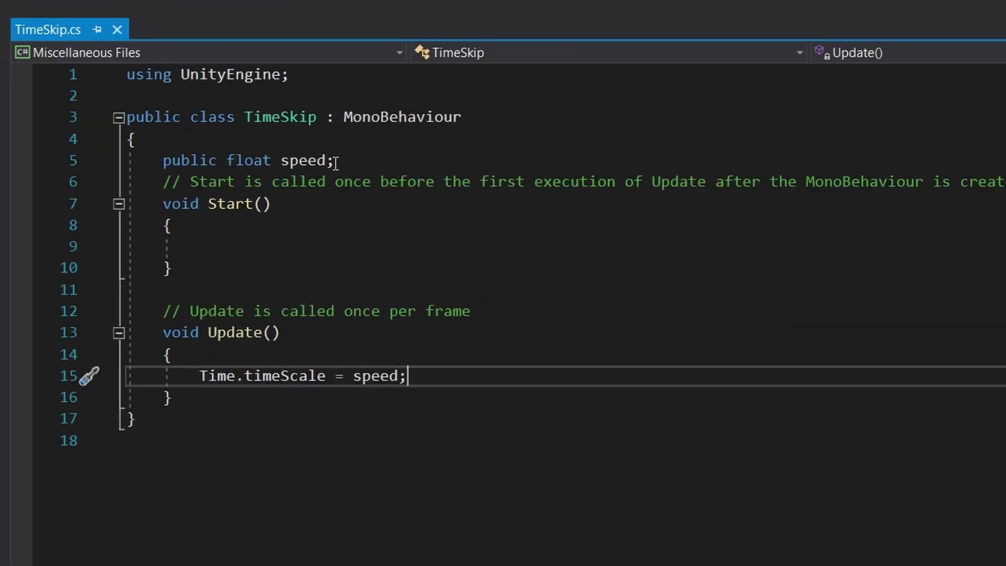
# - Start an initializer for the speed field on line 5 of TimeSkip.cs with ' ='
pyautogui.click(332, 167)
pyautogui.write('=')
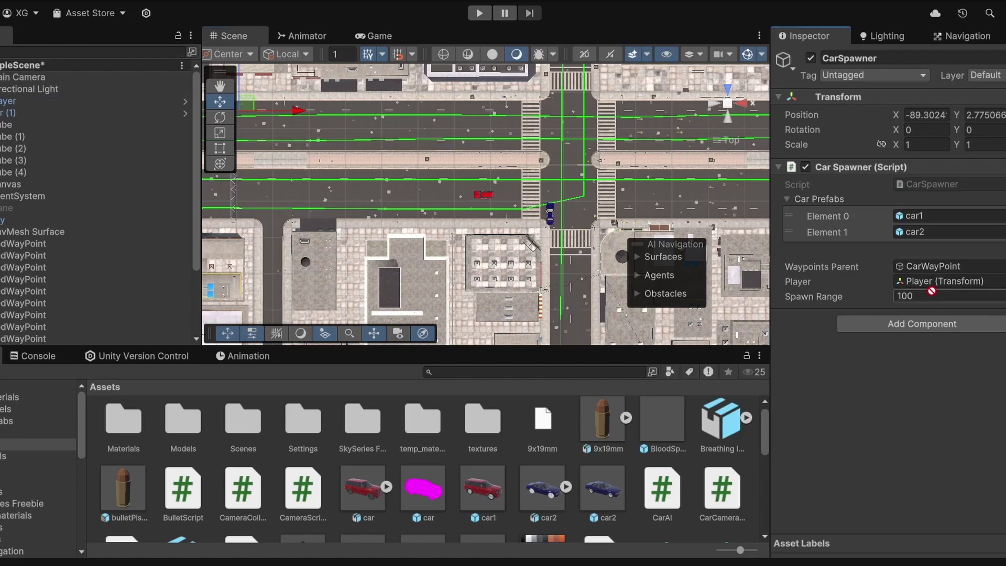
# - Run the game in Play mode with CarSpawner selected to test car spawning
pyautogui.hotkey('ctrl', 'p')
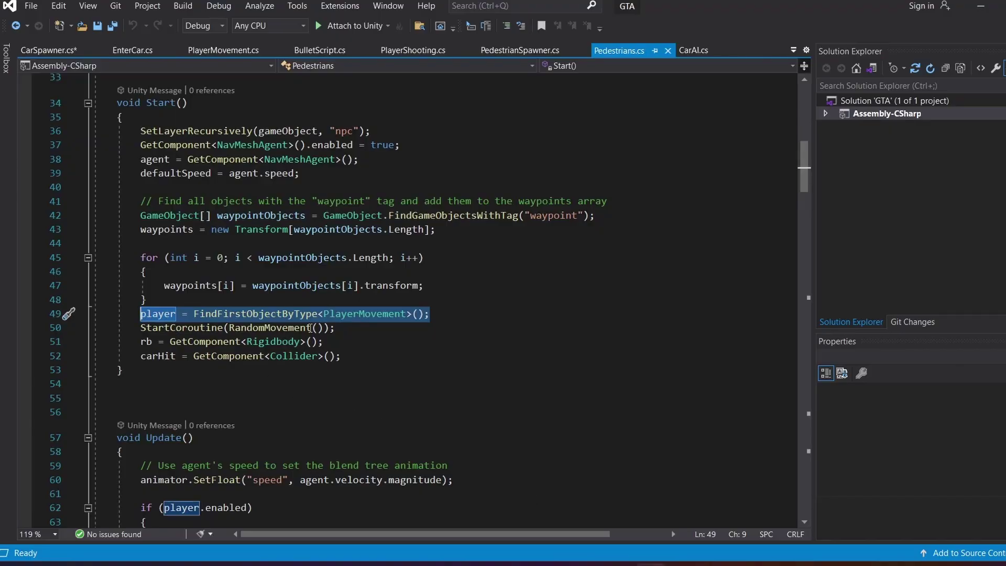
pyautogui.scroll(3, 310, 328)
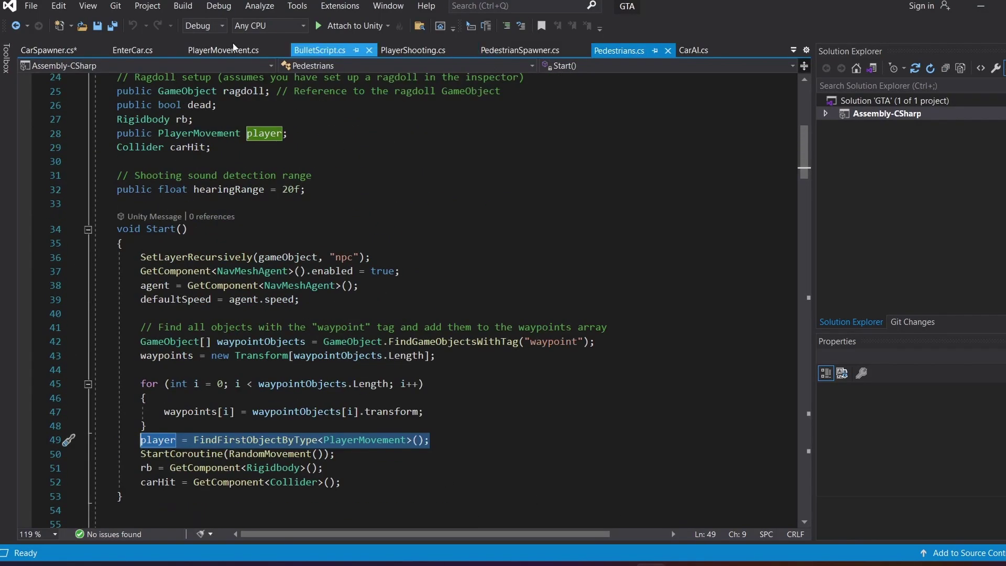
# - Open the CarSpawner.cs script in Visual Studio
pyautogui.click(47, 50)
pyautogui.click(400, 357)
pyautogui.scroll(5, 369, 309)
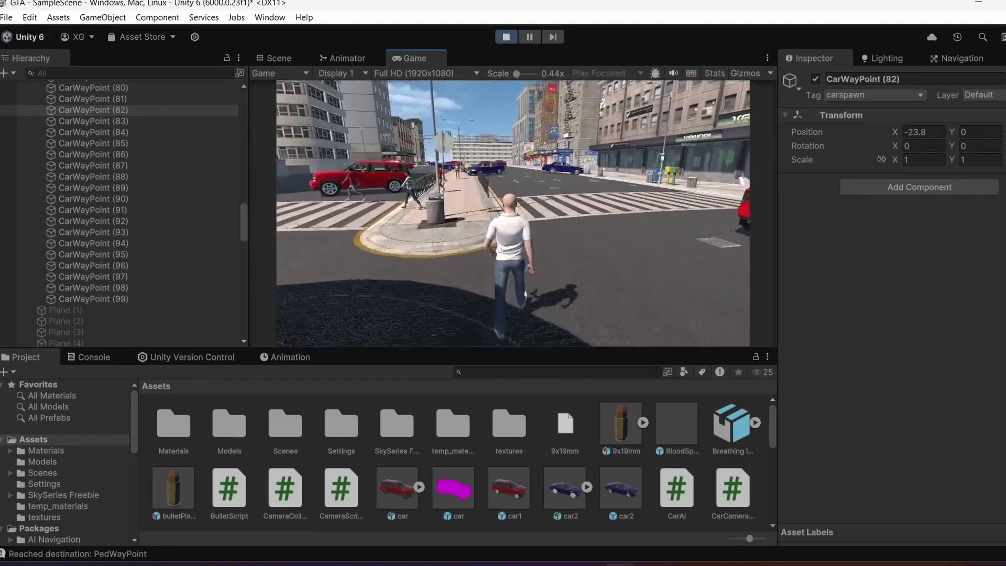
# - Select one of the spawned red cars in the running game's Scene view
pyautogui.click(274, 58)
pyautogui.scroll(2, 482, 180)
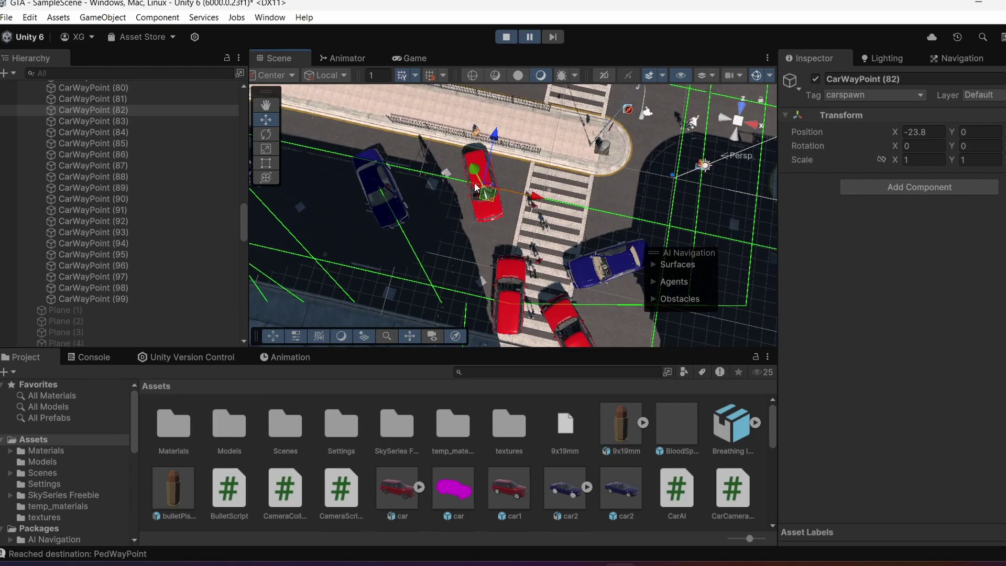
pyautogui.click(482, 165)
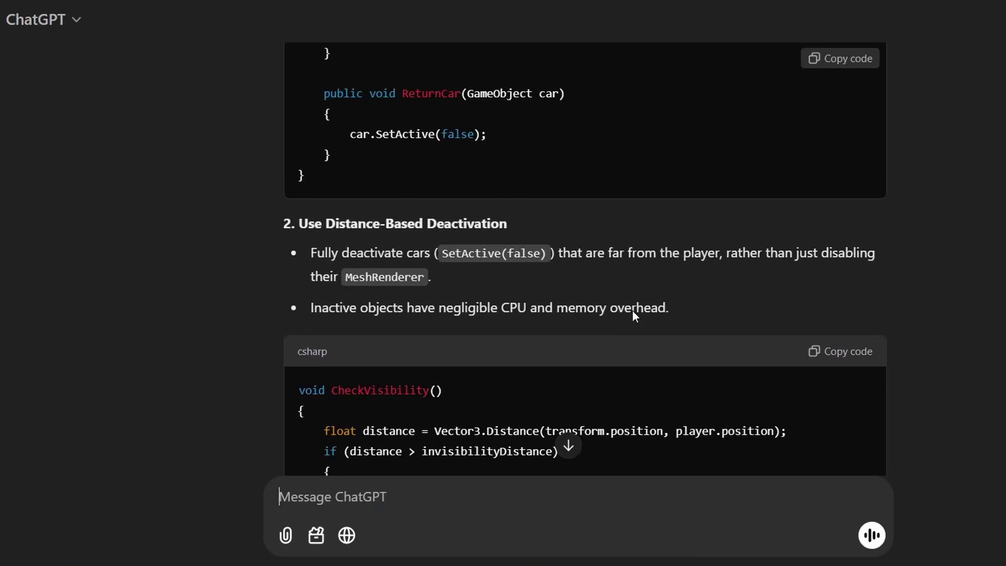
pyautogui.scroll(10, 655, 293)
pyautogui.scroll(-8, 681, 274)
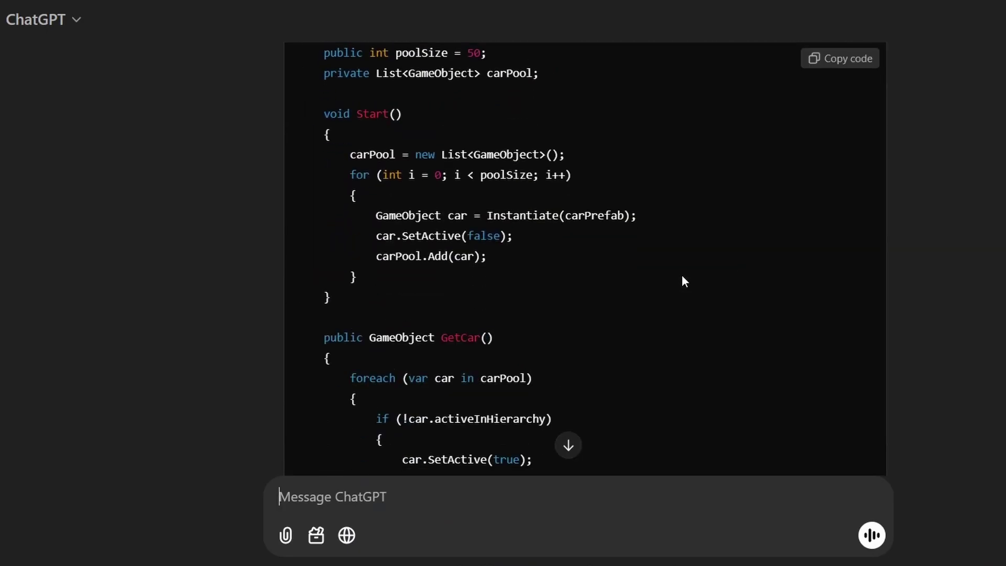
# - Read down through ChatGPT's car object-pooling code and its sections
pyautogui.scroll(-5, 682, 277)
pyautogui.scroll(-10, 682, 276)
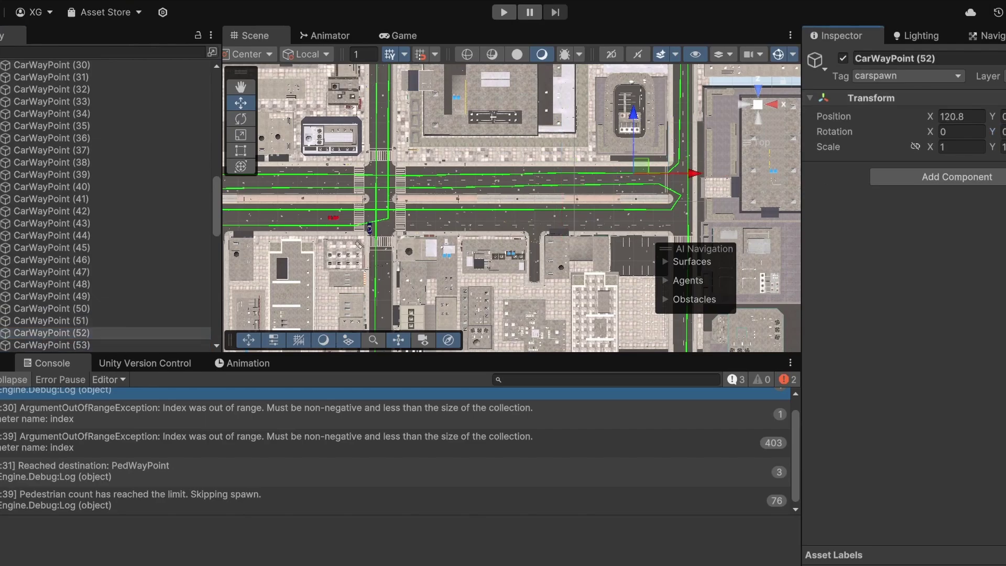
# - Inspect two more CarWayPoint spawn points in the Hierarchy
pyautogui.click(111, 187)
pyautogui.click(112, 224)
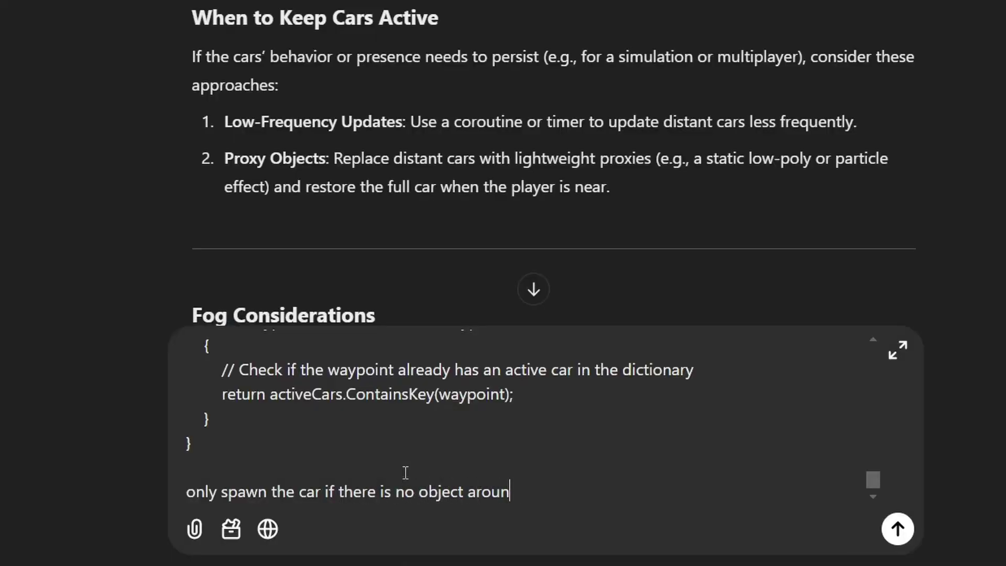
# - Send the question about spawning only at clear waypoints and read the OverlapSphere reply
pyautogui.write('waypoint')
pyautogui.press('Return')
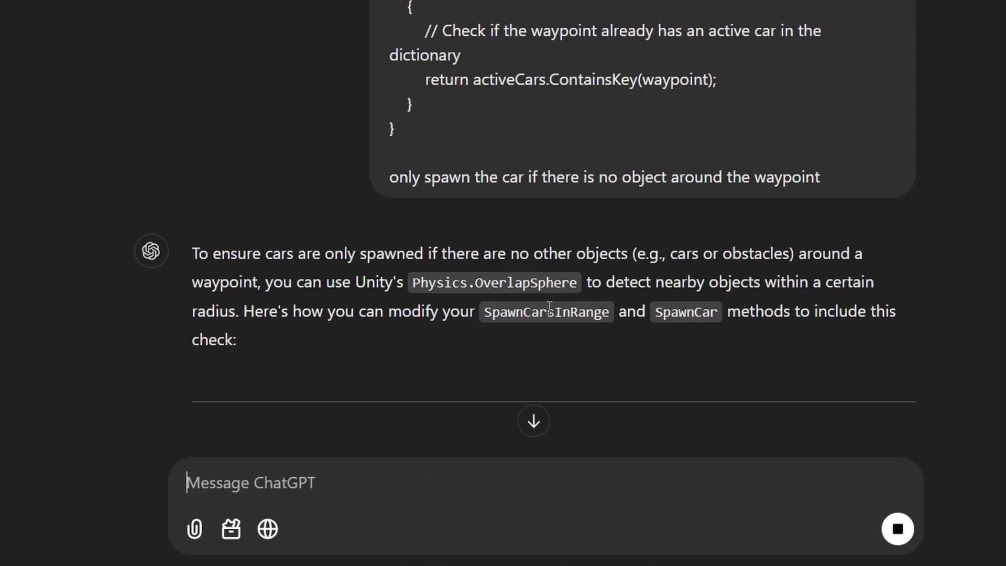
pyautogui.scroll(-15, 482, 290)
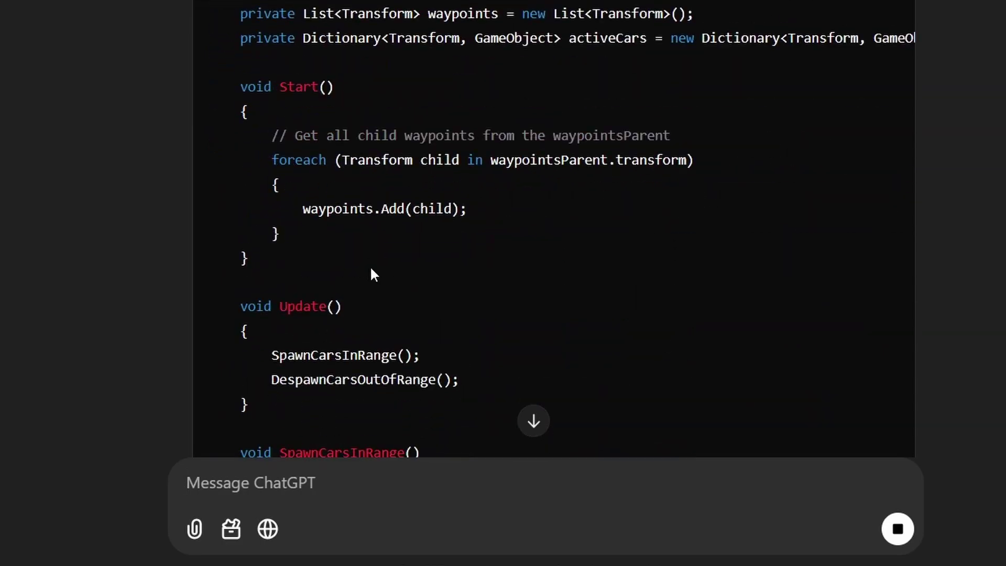
pyautogui.scroll(-10, 370, 265)
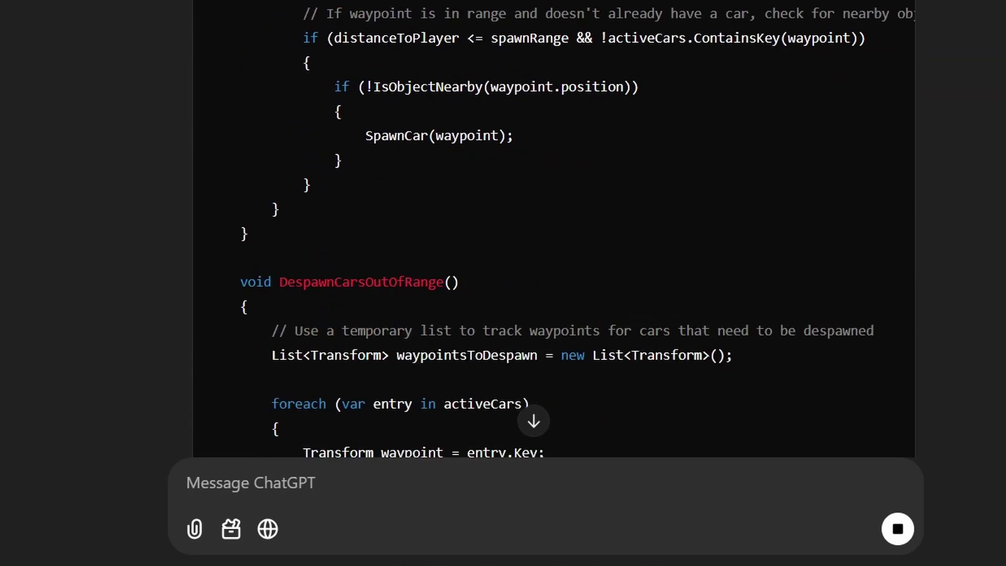
pyautogui.moveTo(757, 565)
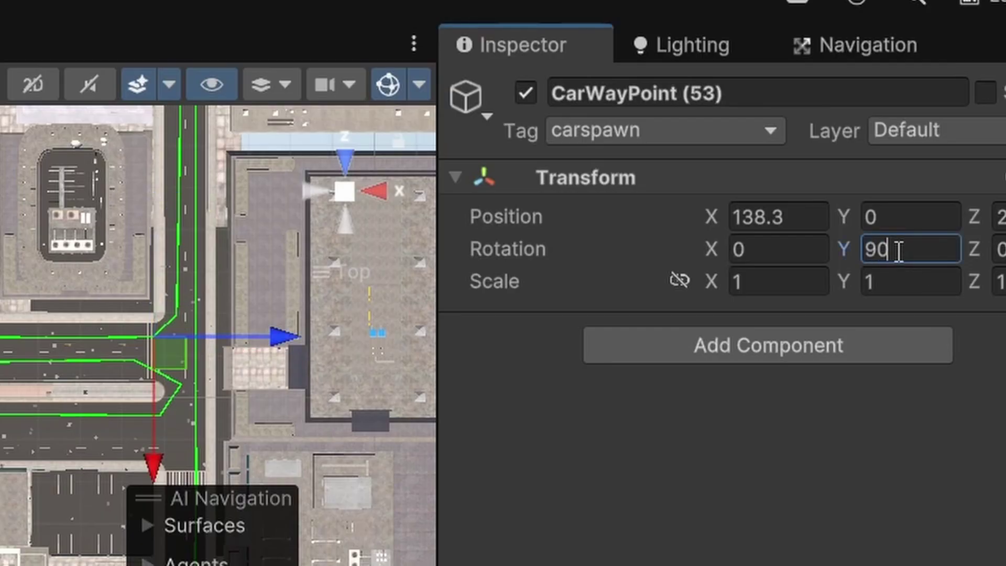
pyautogui.scroll(5, 218, 335)
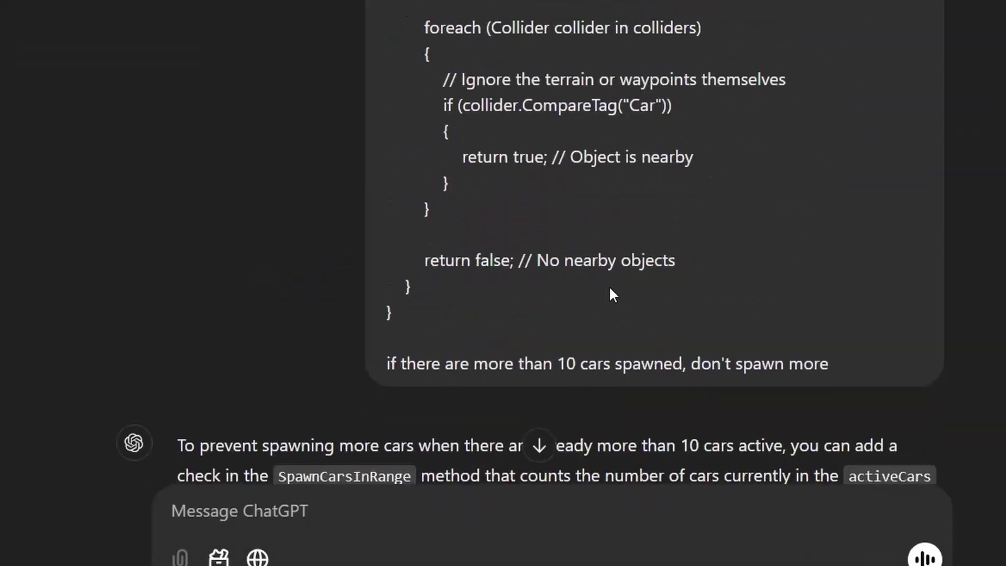
# - Read through the revised CarSpawner code that caps cars at maxCars = 10
pyautogui.scroll(-4, 608, 288)
pyautogui.scroll(-20, 543, 182)
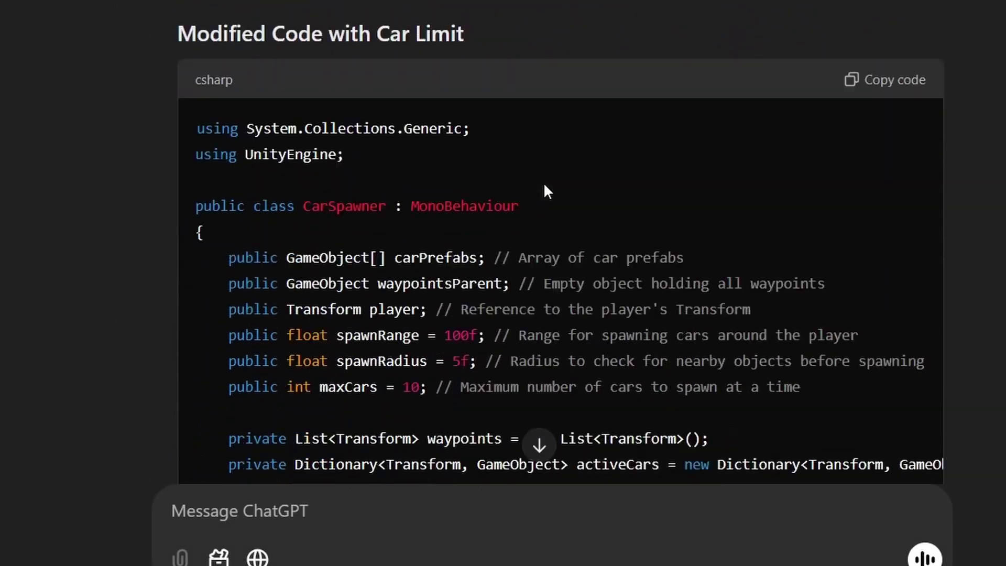
pyautogui.scroll(-15, 779, 78)
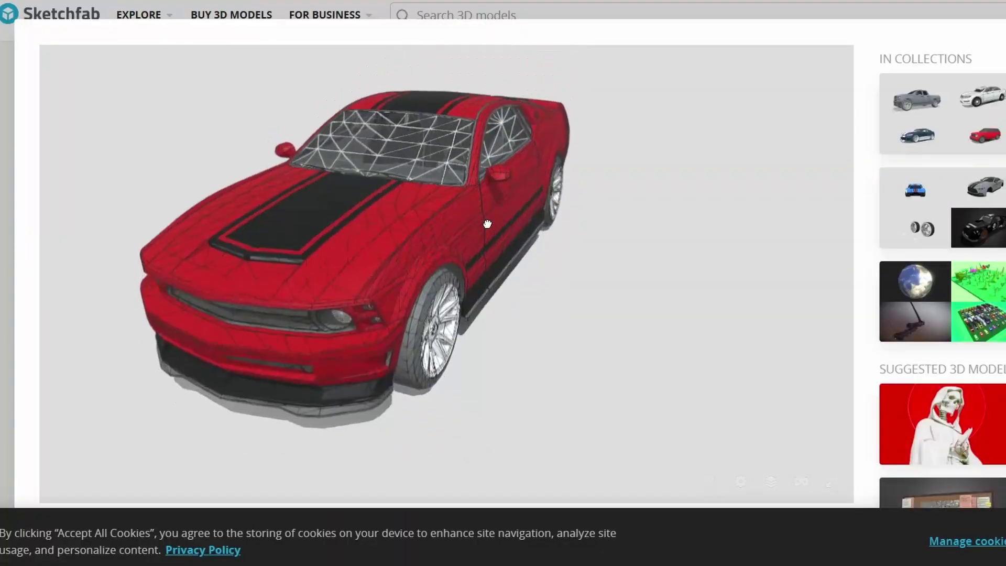
# - Orbit around the car1 1 prefab to check its recoloured materials
pyautogui.scroll(-3, 996, 337)
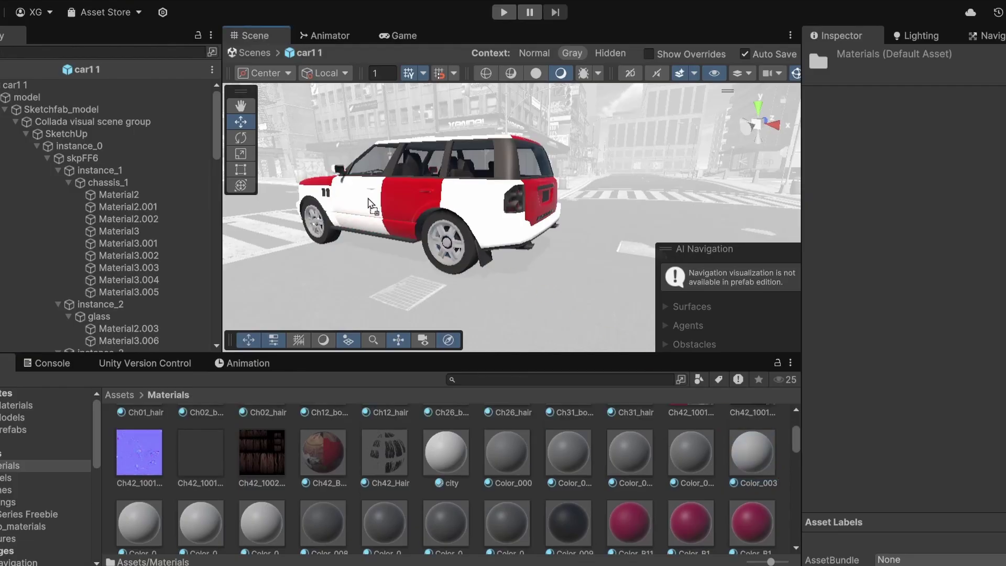
pyautogui.moveTo(524, 226); pyautogui.dragTo(532, 239, button='right')
pyautogui.scroll(-2, 640, 505)
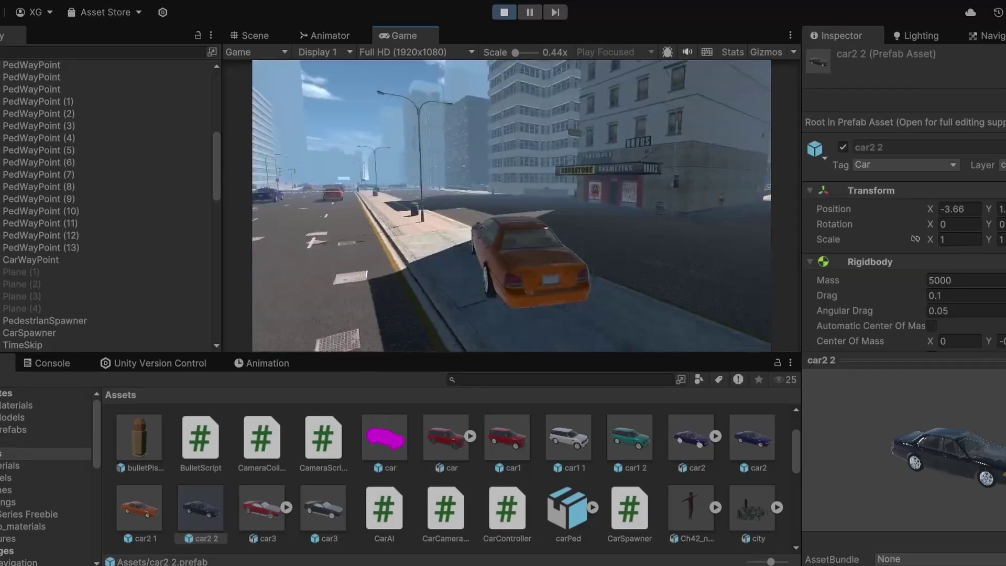
# - Drive the orange car through the intersection, get out and run, then drive the white SUV
pyautogui.press('w')
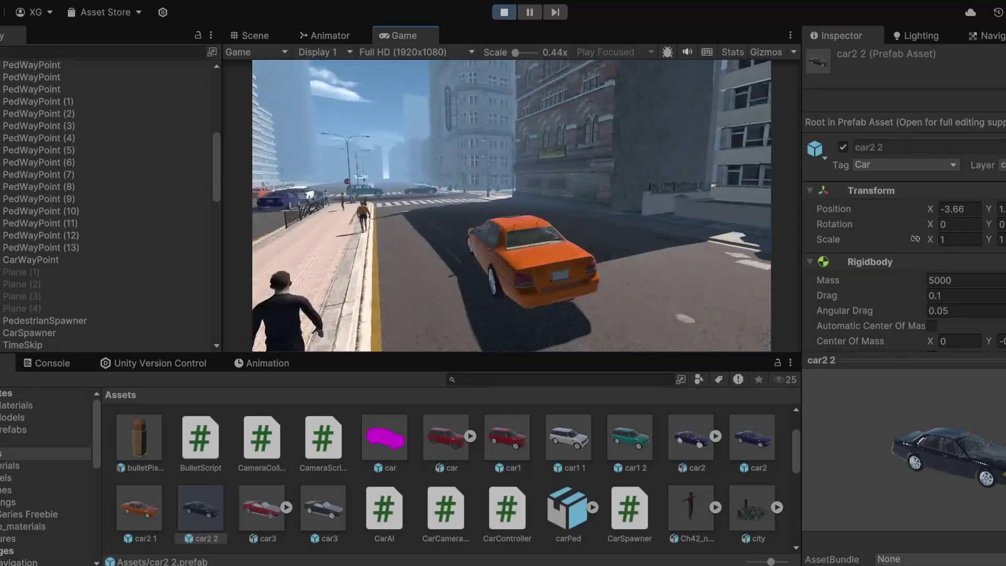
pyautogui.press('a')
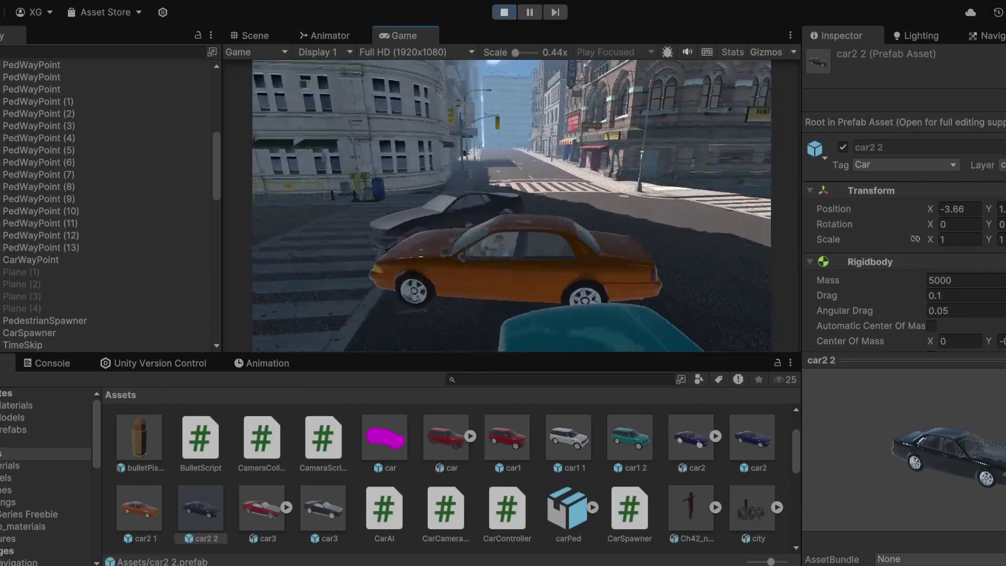
pyautogui.press('f')
pyautogui.press('w')
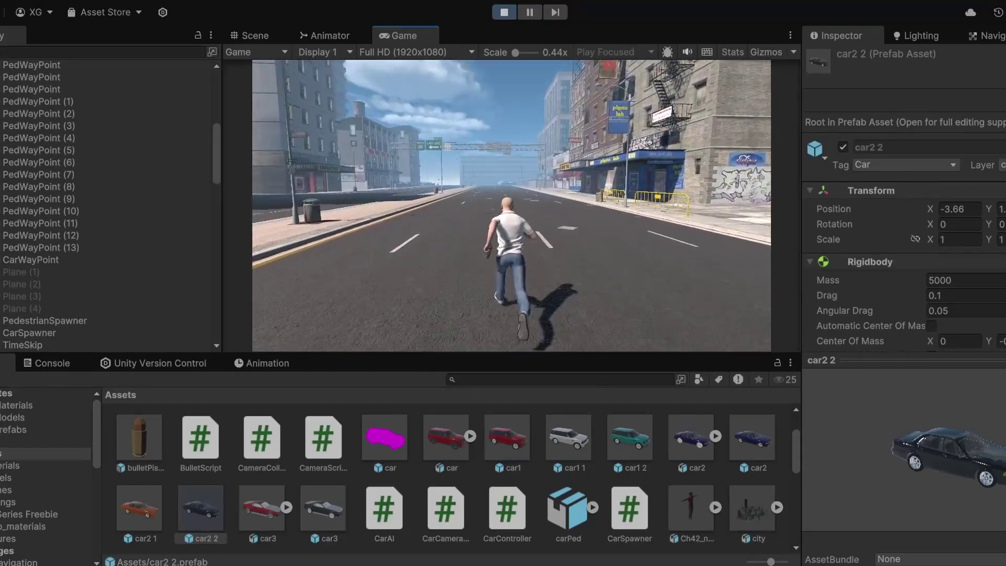
pyautogui.press('f')
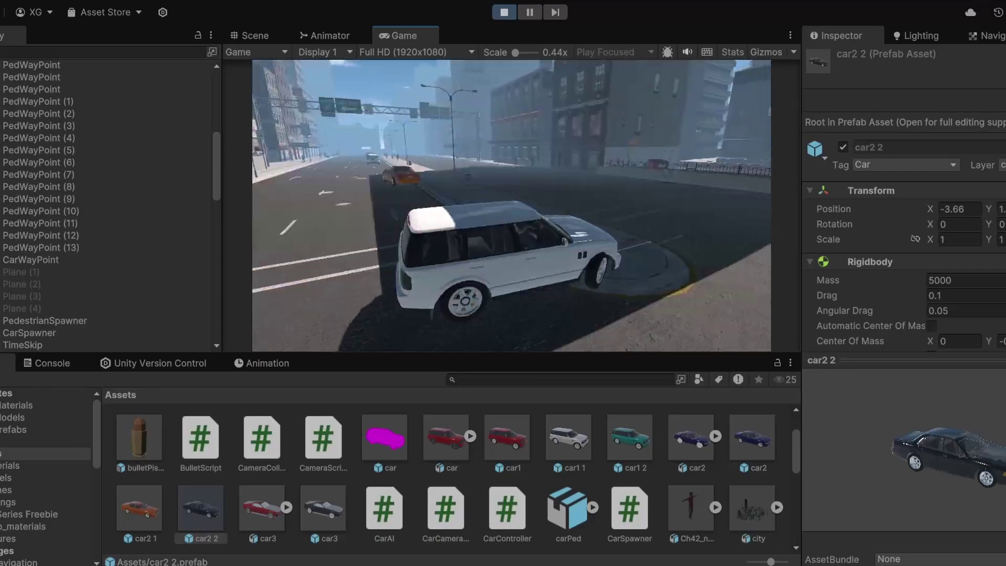
pyautogui.press('w')
pyautogui.press('d')
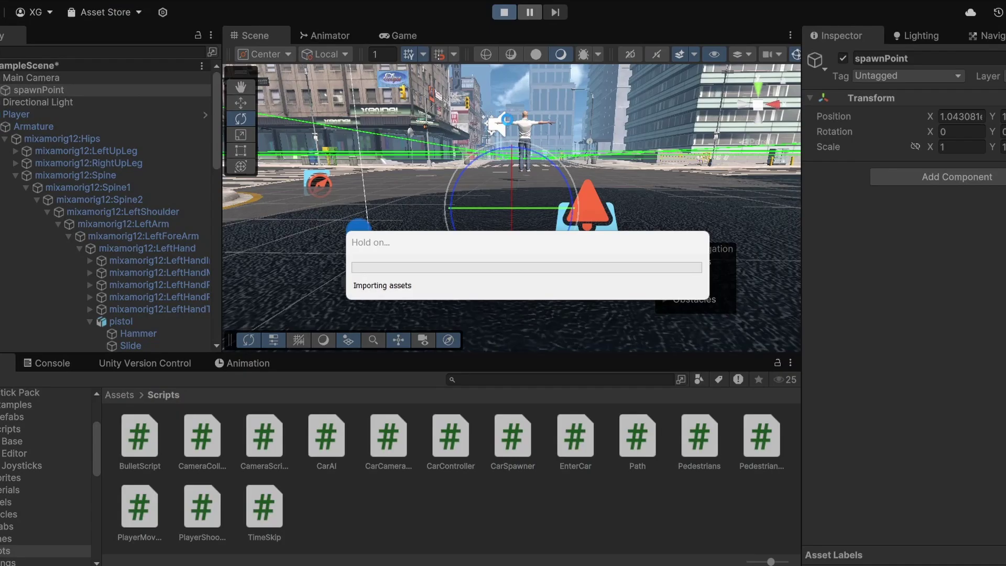
# - Play-test the virtual joystick, then revert HandleMovementInput to keyboard-axis input
pyautogui.click(676, 208)
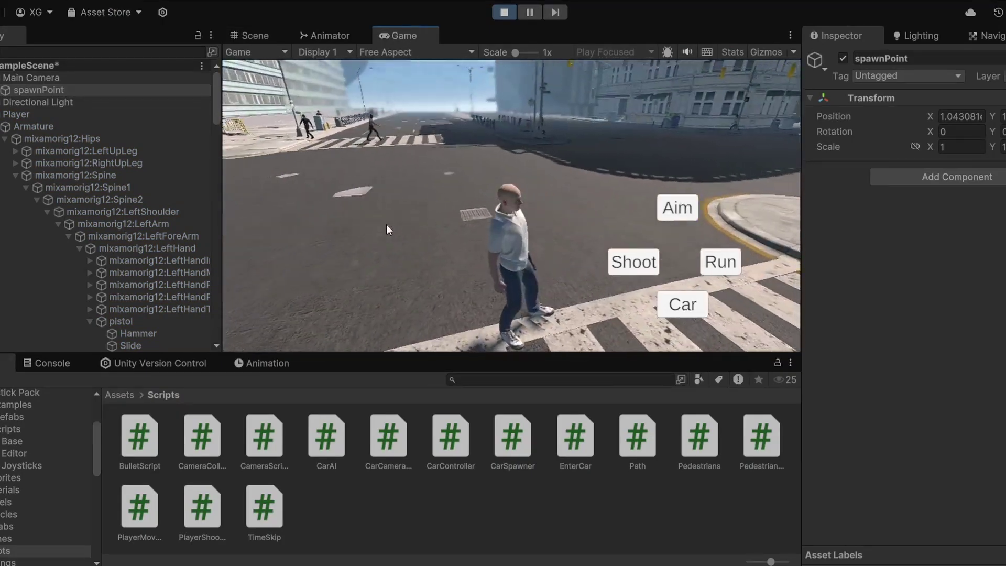
pyautogui.moveTo(385, 224); pyautogui.dragTo(369, 177)
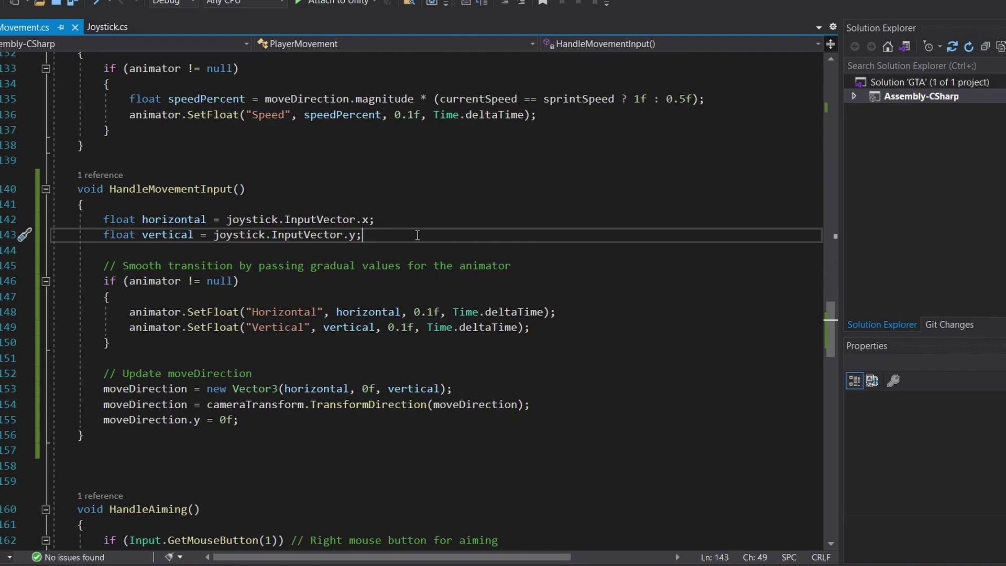
pyautogui.hotkey('ctrl', 'z')
pyautogui.hotkey('ctrl', 'z')
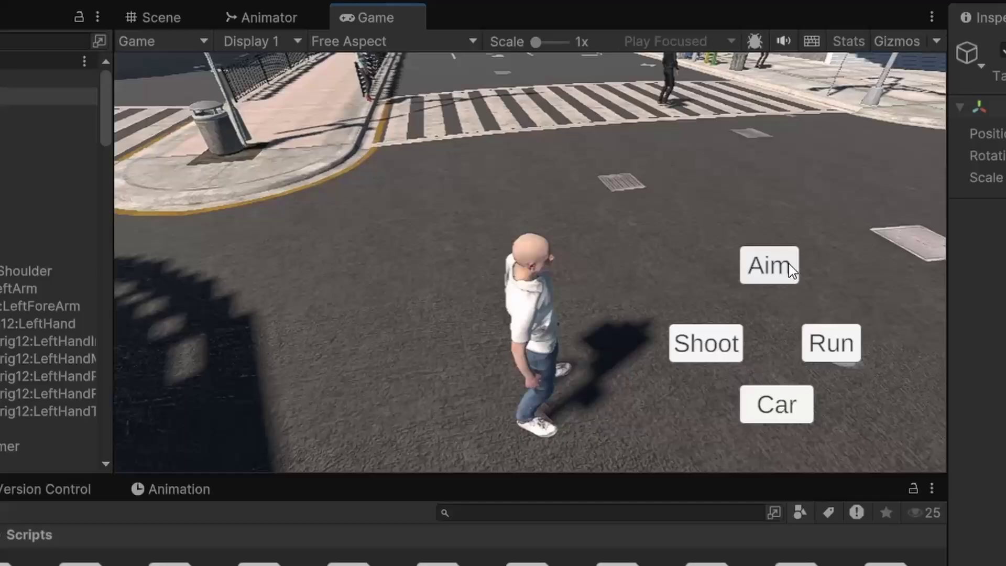
# - Test the on-foot controls: aim the pistol, run forward and steer with the joystick
pyautogui.click(791, 270)
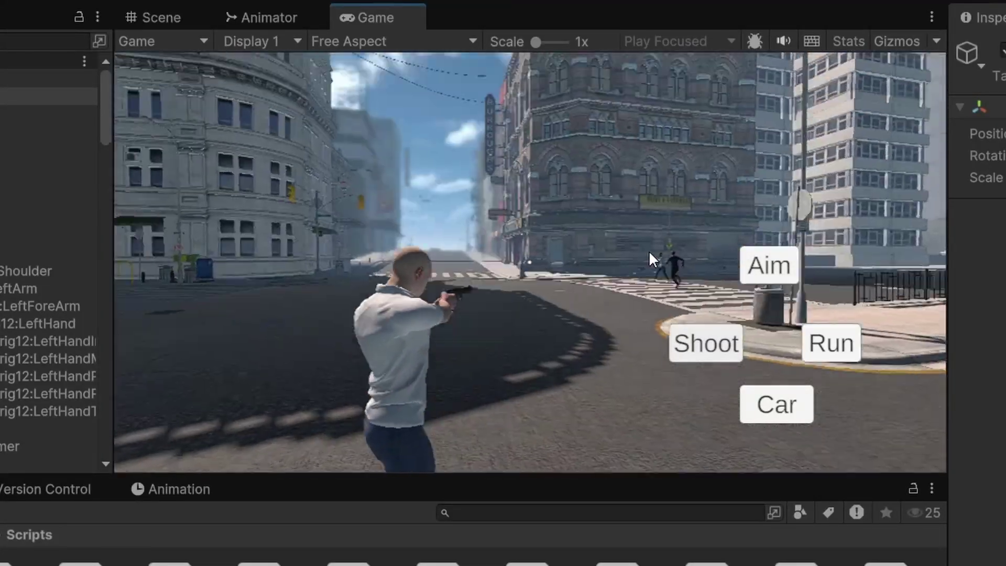
pyautogui.click(819, 341)
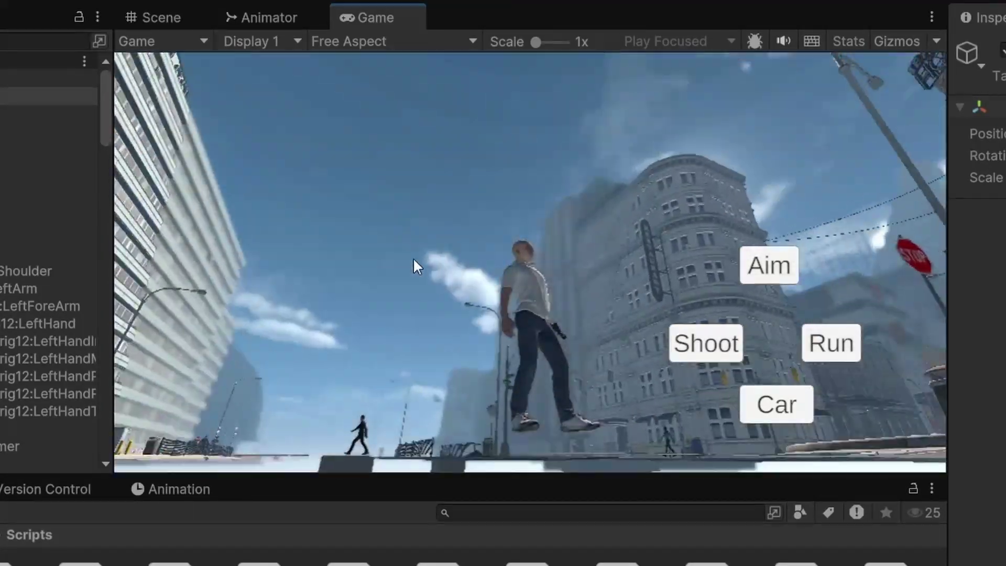
pyautogui.moveTo(415, 267); pyautogui.dragTo(328, 224)
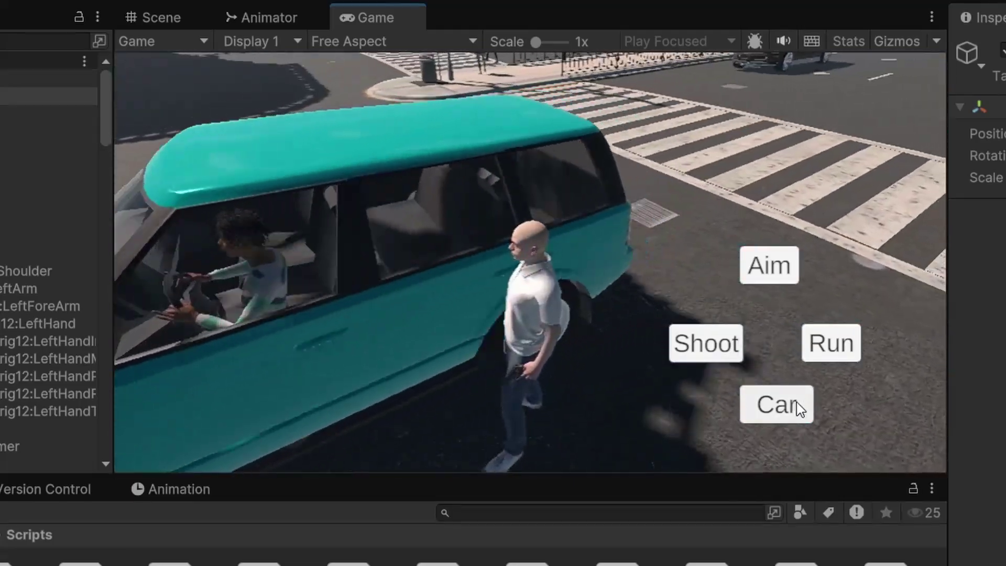
# - Get into the nearby car and drive it with the Acc, Left and Right buttons
pyautogui.click(784, 403)
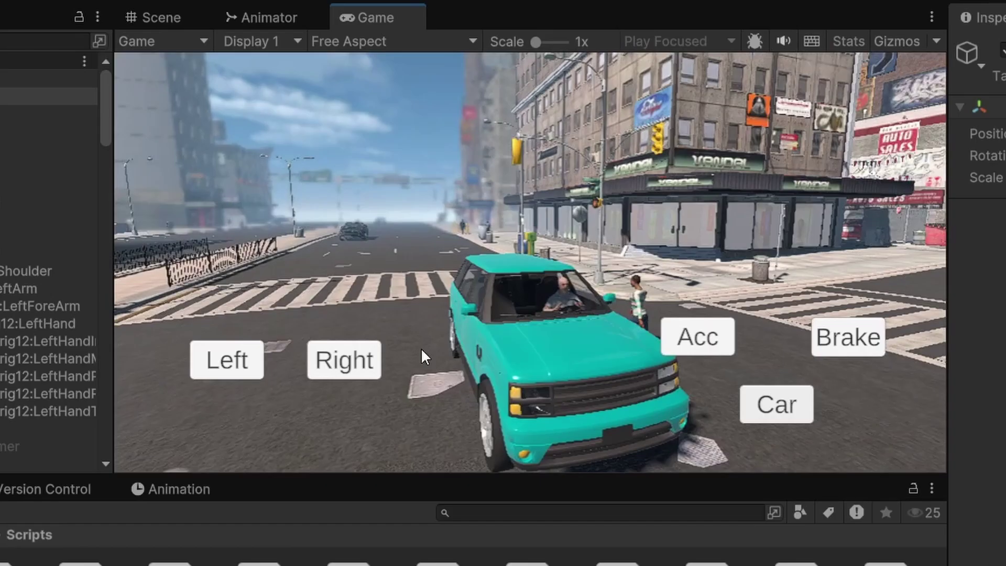
pyautogui.click(697, 337)
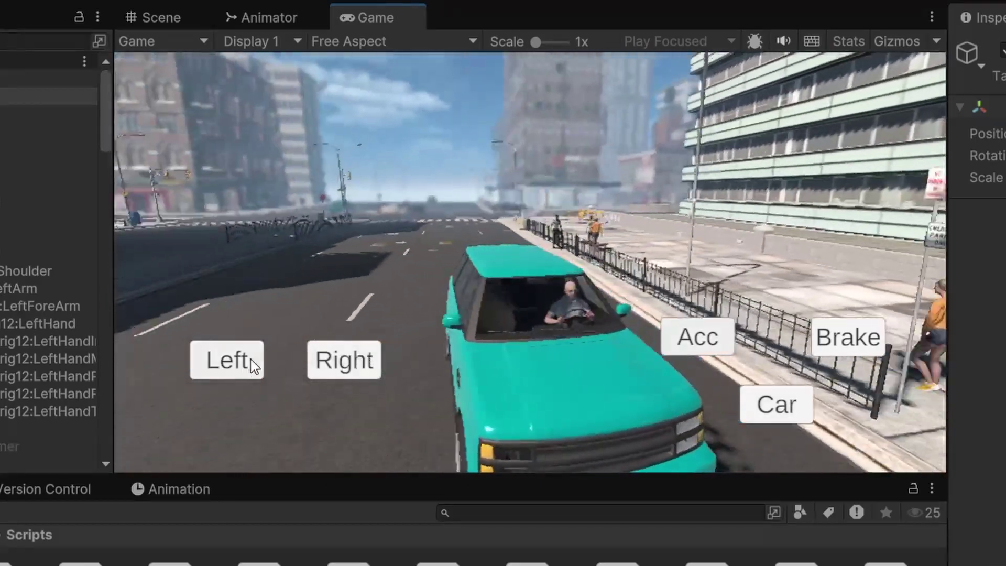
pyautogui.click(251, 360)
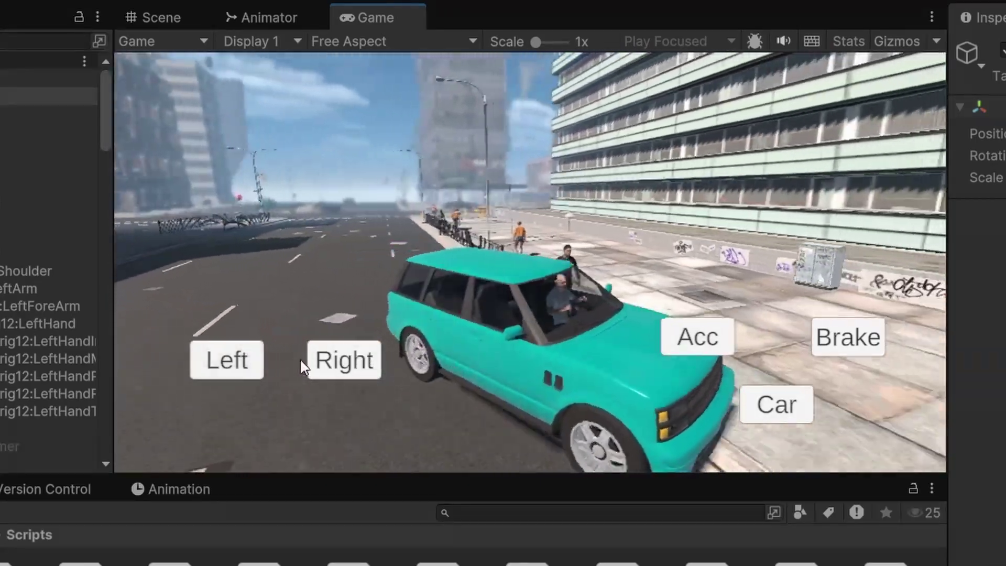
pyautogui.click(333, 359)
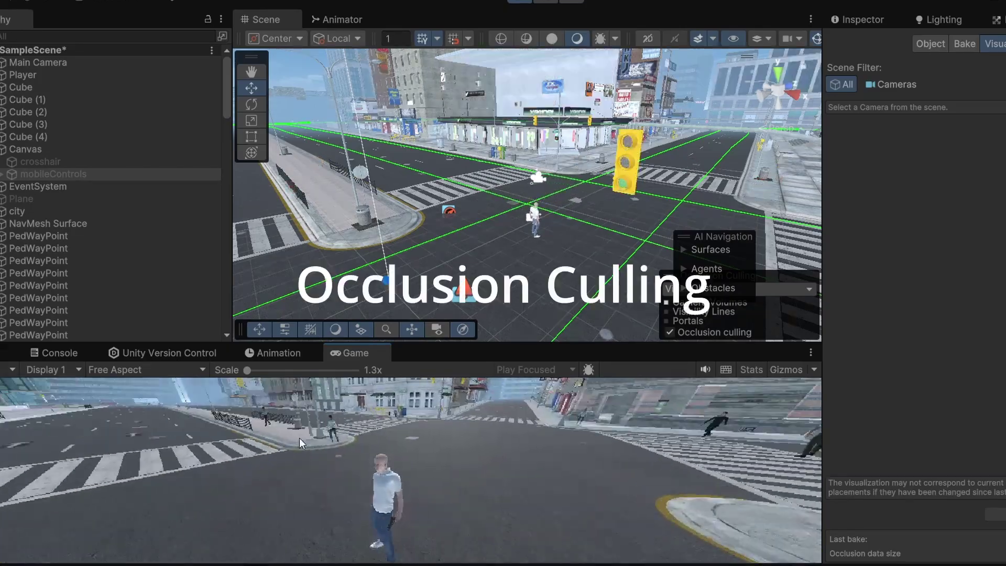
# - Play-test the icon controls by swinging the camera around the player and moving with the joystick
pyautogui.moveTo(299, 438); pyautogui.dragTo(313, 416)
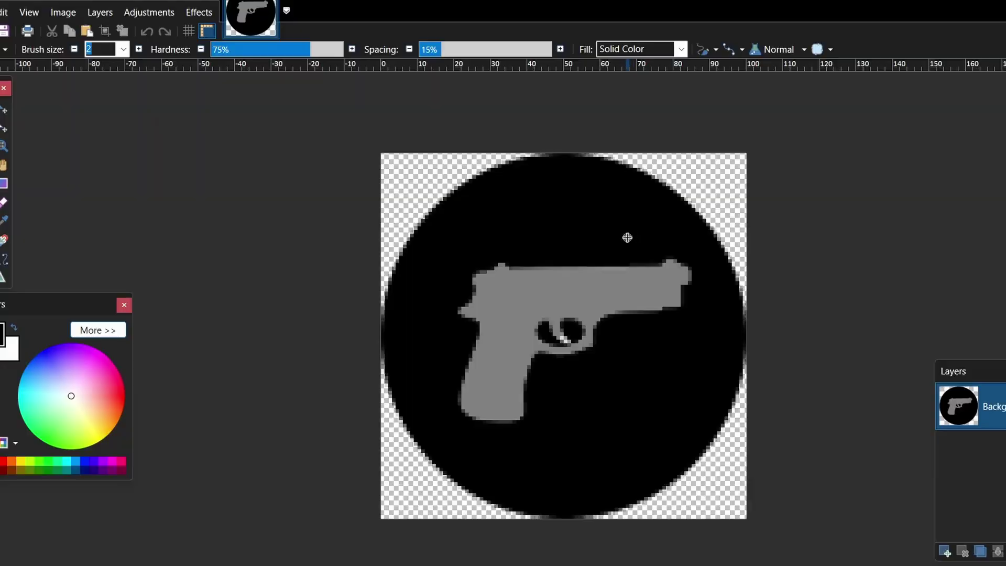
pyautogui.keyDown('ctrl'); pyautogui.scroll(-3, 626, 233); pyautogui.keyUp('ctrl')
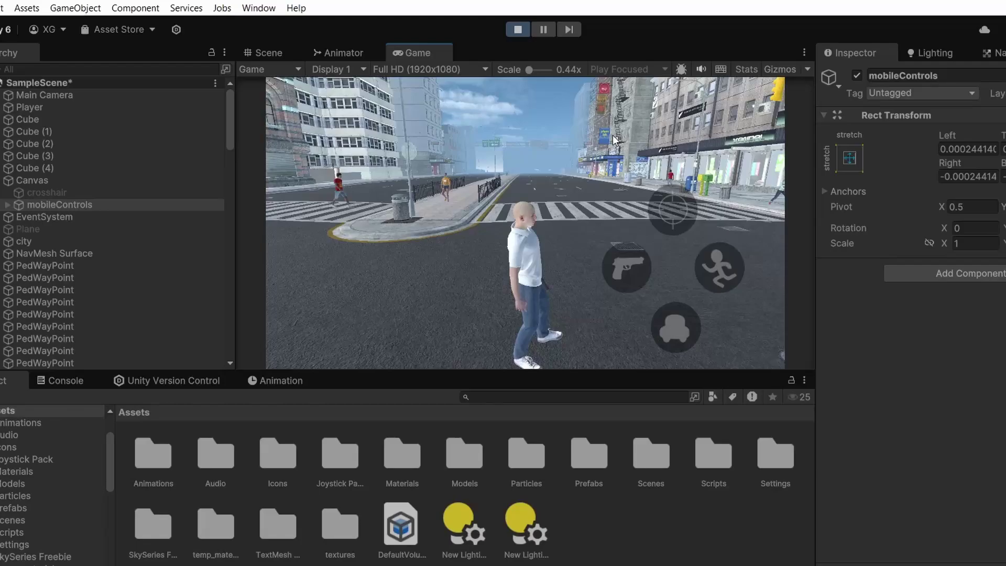
pyautogui.moveTo(613, 139); pyautogui.dragTo(396, 257)
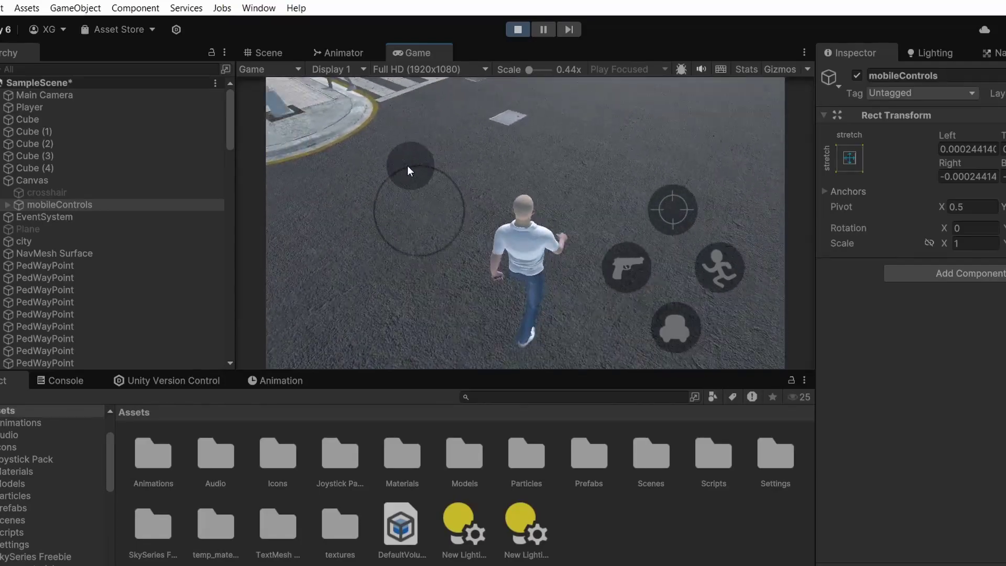
pyautogui.moveTo(407, 165); pyautogui.dragTo(393, 161)
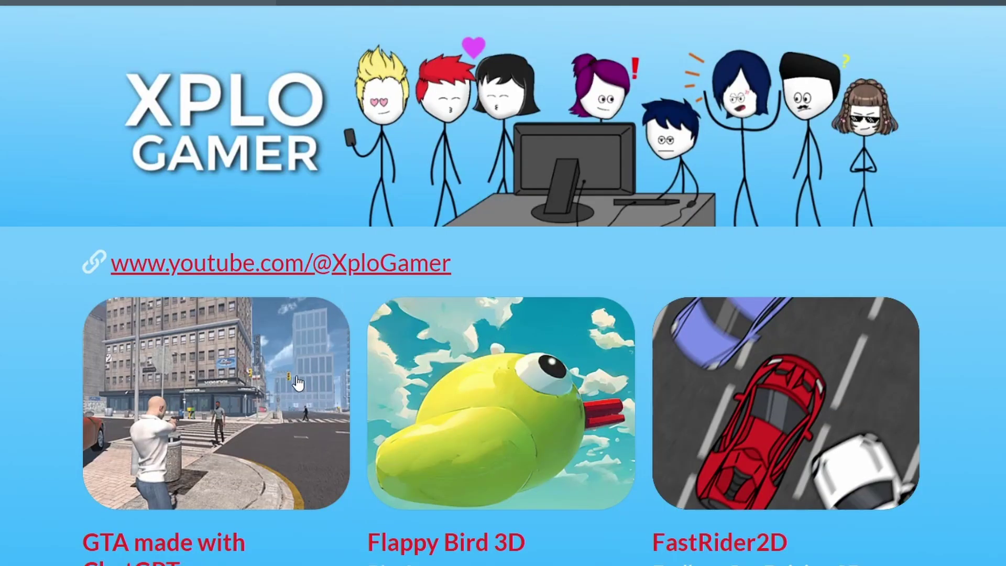
# - View the GTA made with ChatGPT download page, then look around the street in play
pyautogui.click(272, 406)
pyautogui.scroll(-2, 456, 254)
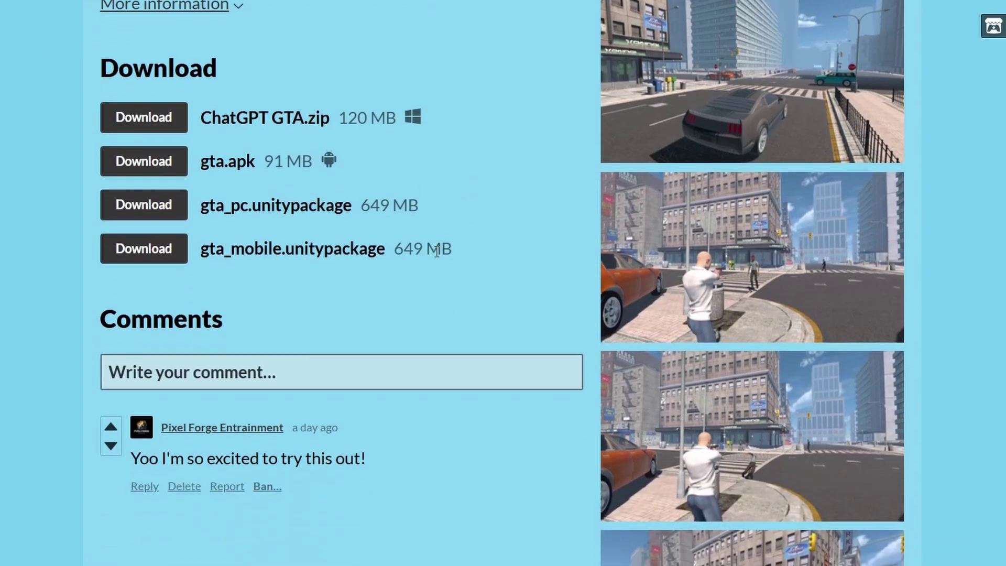
pyautogui.scroll(2, 437, 252)
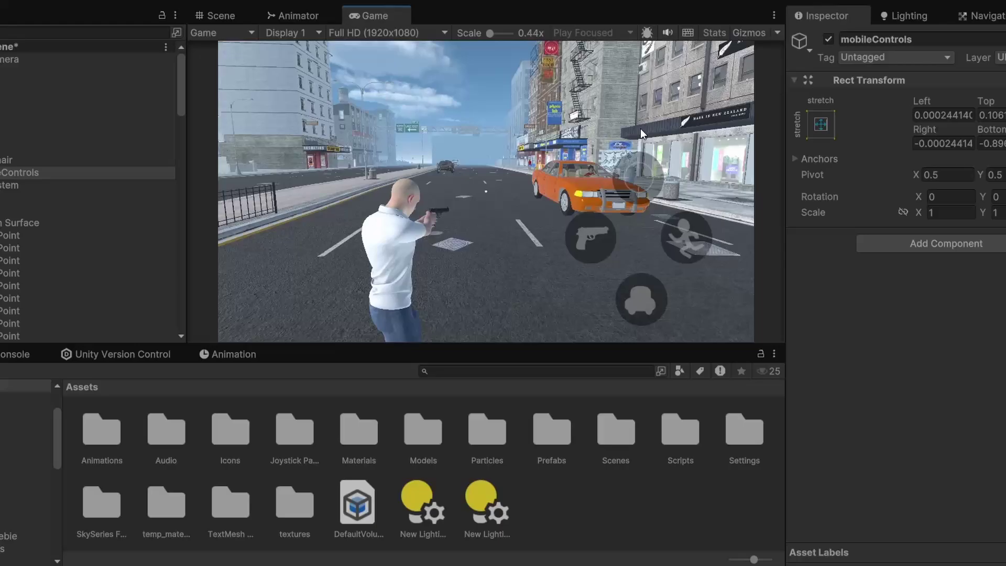
pyautogui.moveTo(640, 128); pyautogui.dragTo(634, 281)
# - Enter the nearby car with the car icon button to bring up the arrow driving controls
pyautogui.click(637, 293)
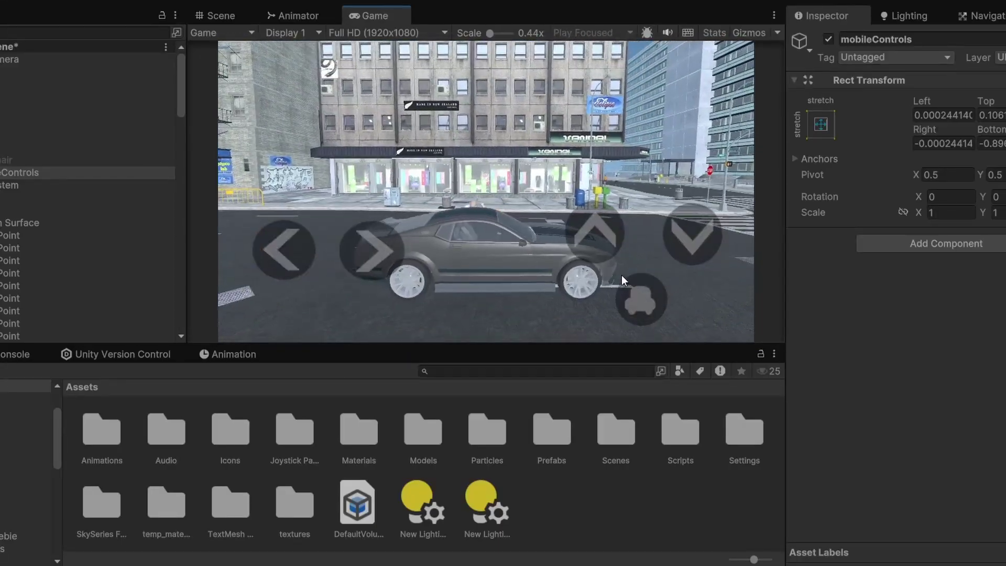